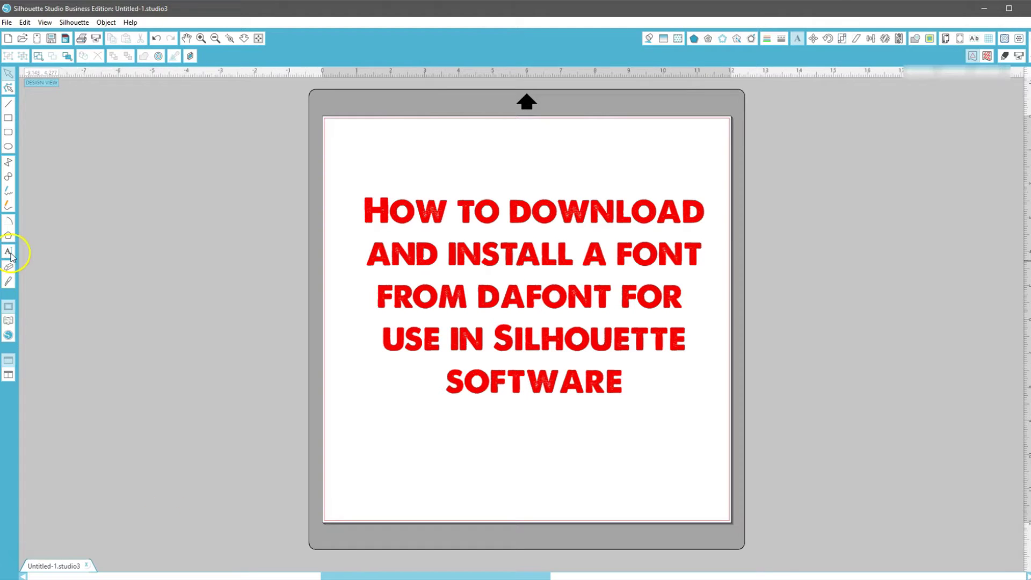
# In the Library, browse the fonts stored locally, then the cloud fonts.
pyautogui.click(8, 321)
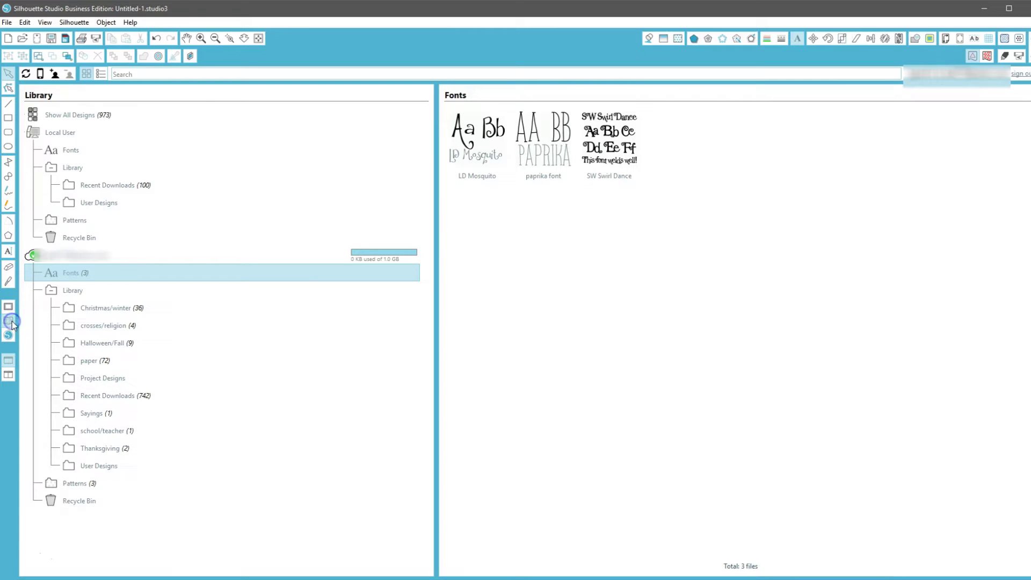
pyautogui.click(72, 150)
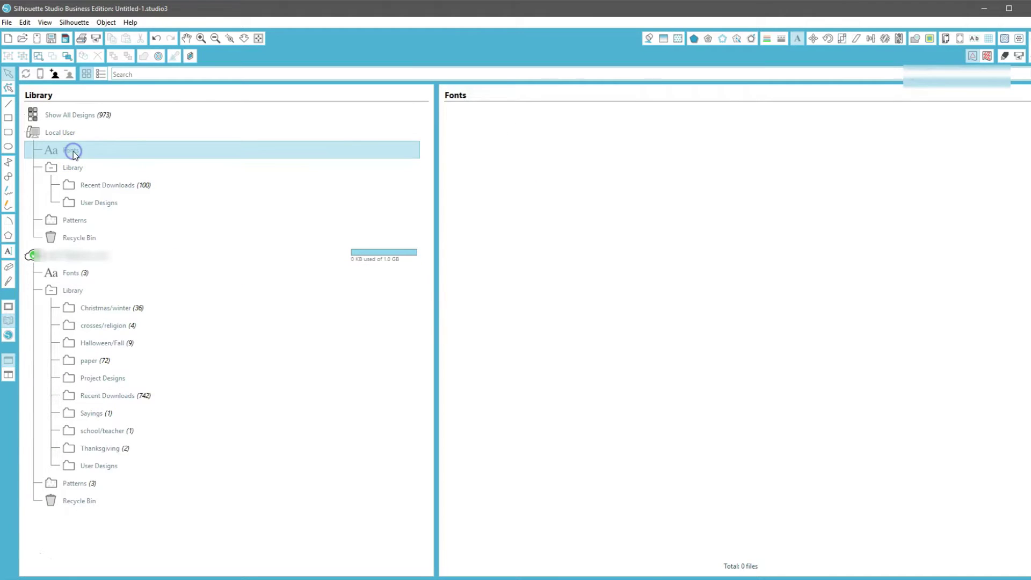
pyautogui.click(76, 274)
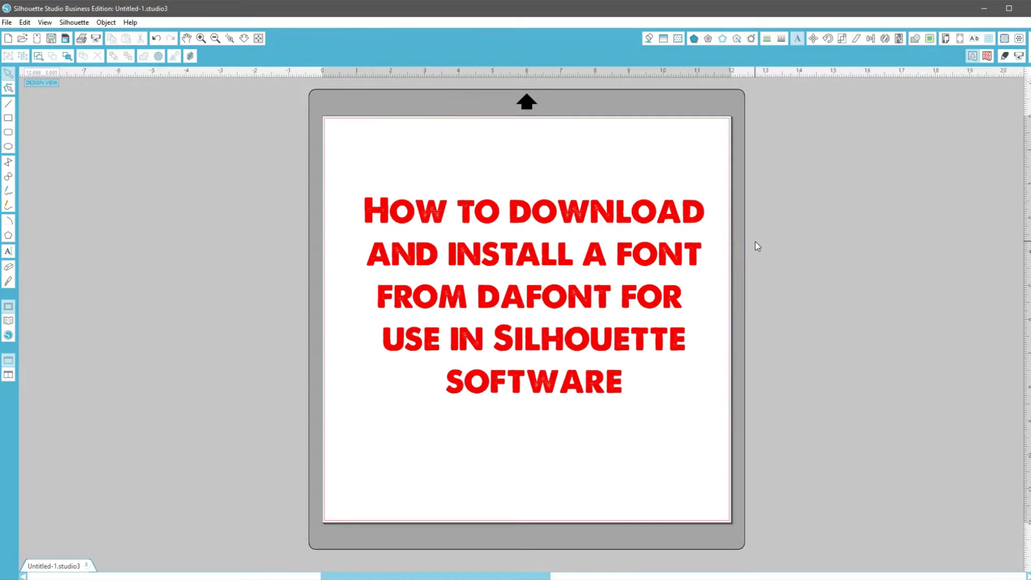
# Select all of the title text and set its font to Times New Roman.
pyautogui.click(9, 252)
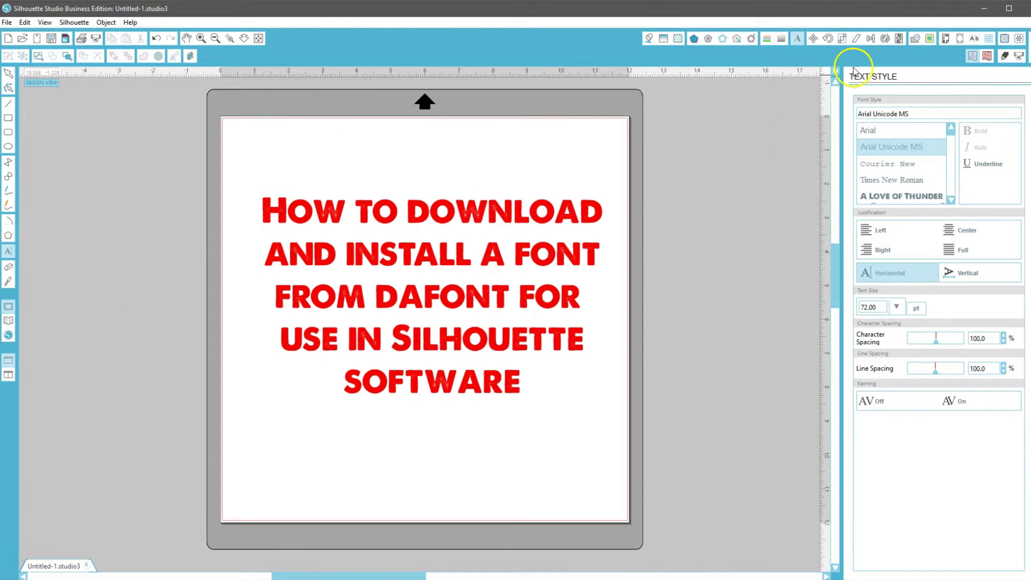
pyautogui.click(921, 114)
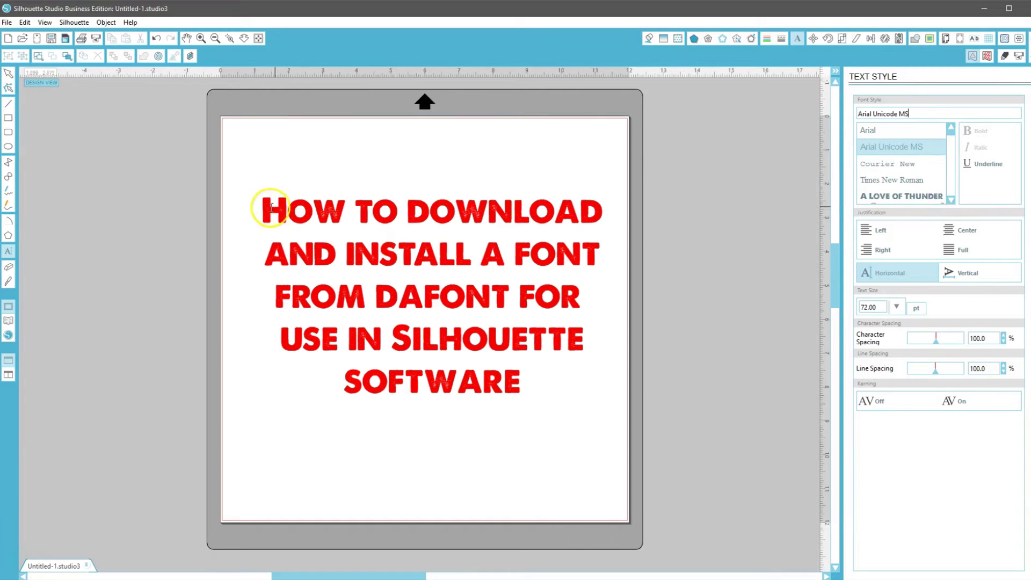
pyautogui.click(501, 259)
pyautogui.click(297, 209)
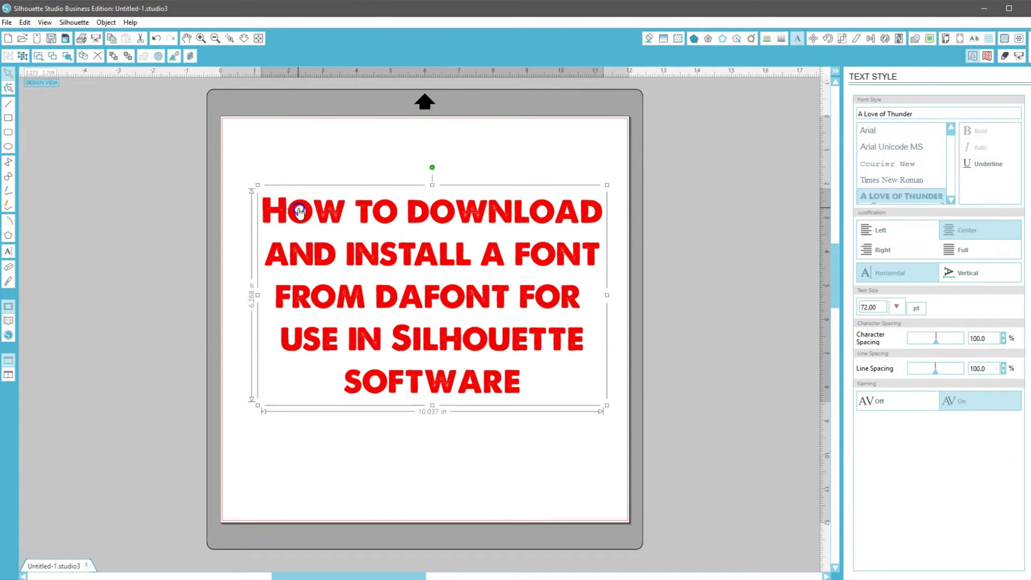
pyautogui.moveTo(260, 203); pyautogui.dragTo(528, 401)
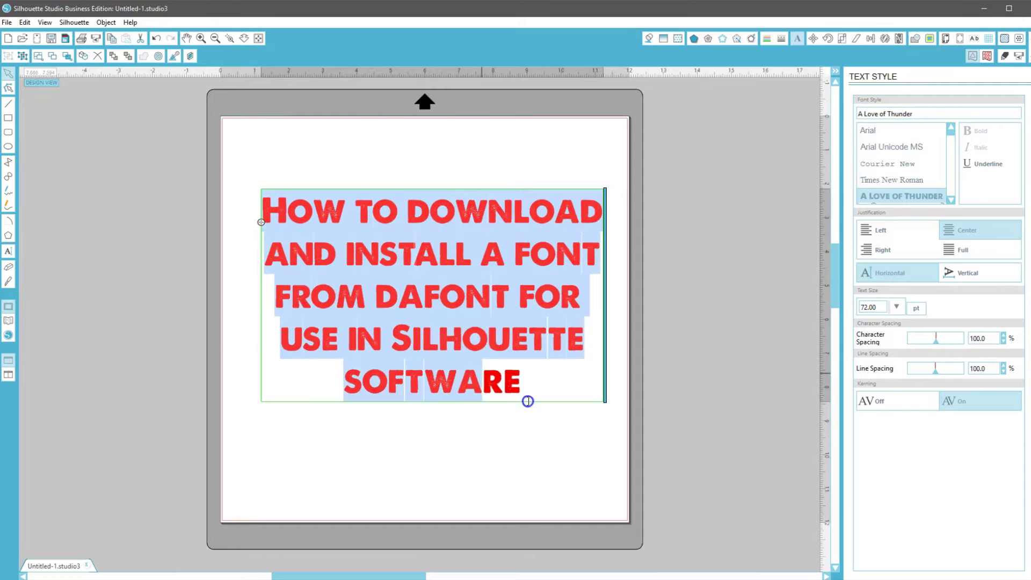
pyautogui.click(907, 181)
pyautogui.scroll(-3, 910, 182)
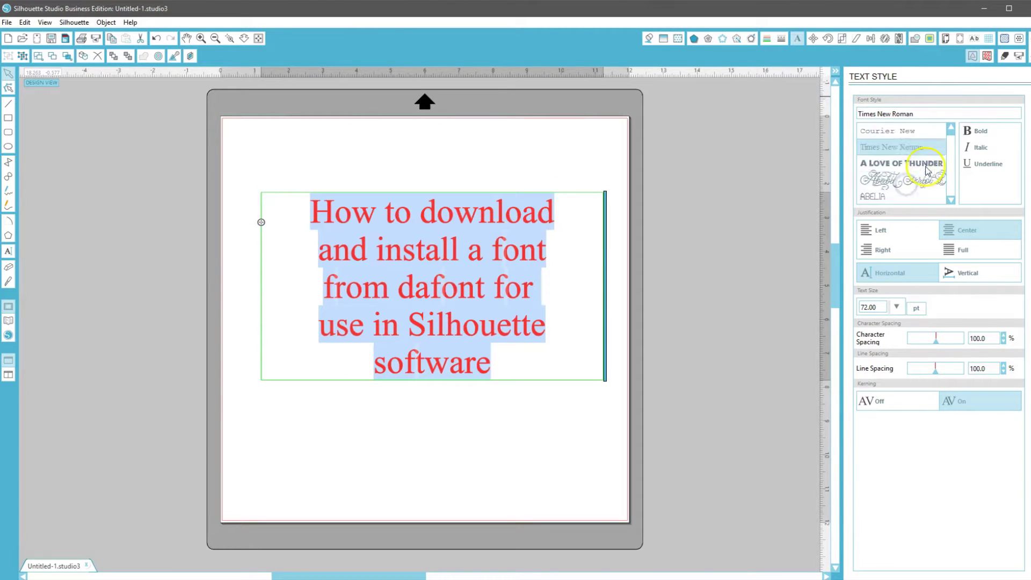
pyautogui.scroll(-3, 926, 181)
pyautogui.scroll(-3, 927, 179)
pyautogui.scroll(-3, 930, 179)
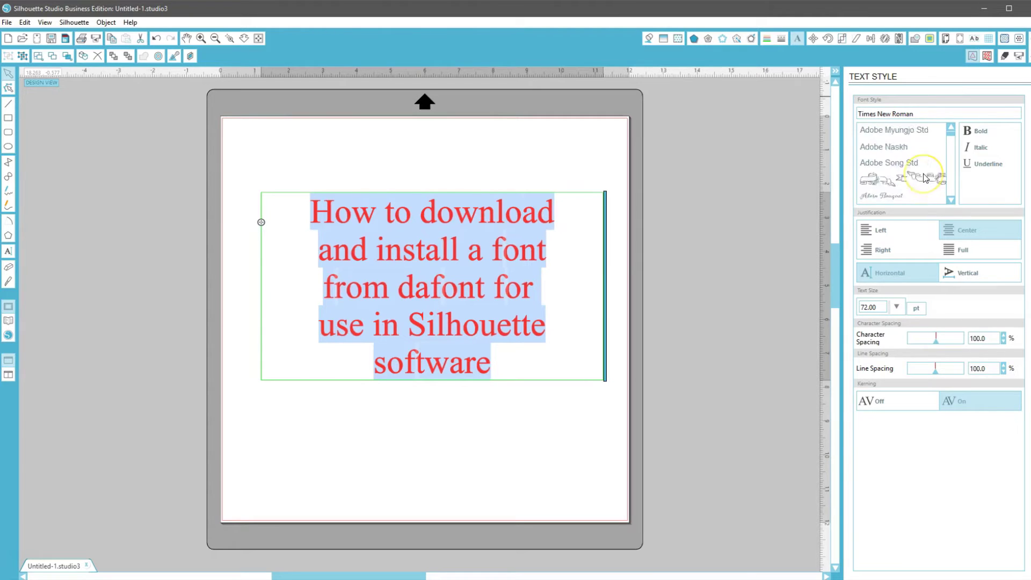
pyautogui.scroll(-3, 925, 178)
pyautogui.scroll(-3, 924, 179)
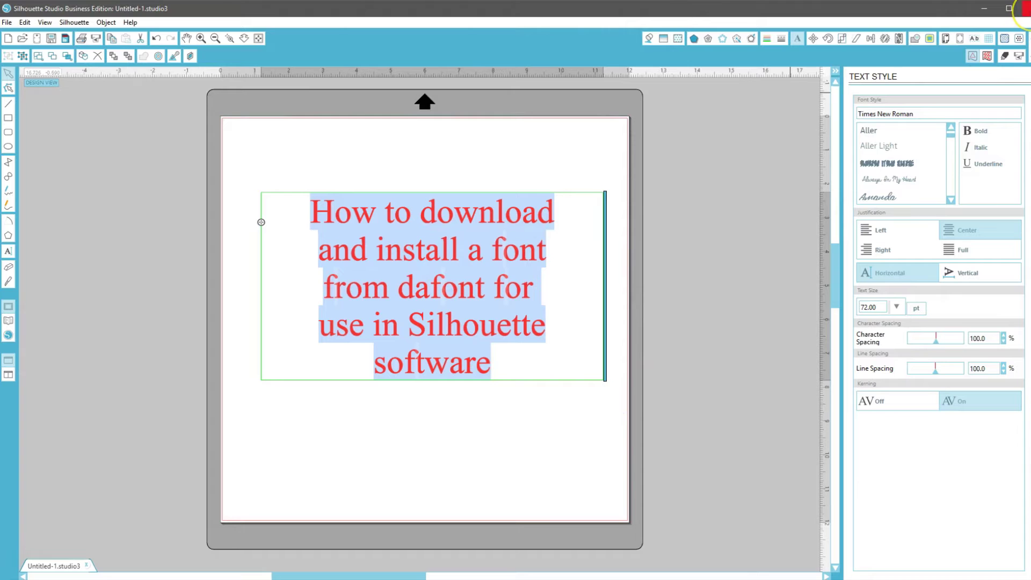
# Close the document, maximize the dafont.com window and scroll the recently added fonts.
pyautogui.click(1023, 8)
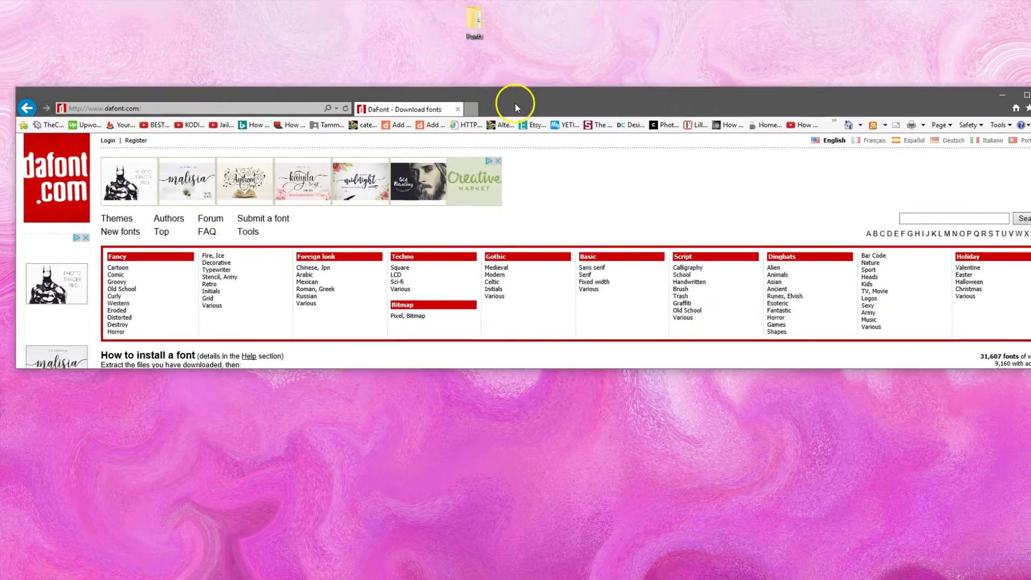
pyautogui.moveTo(430, 121); pyautogui.dragTo(503, 89)
pyautogui.click(1015, 82)
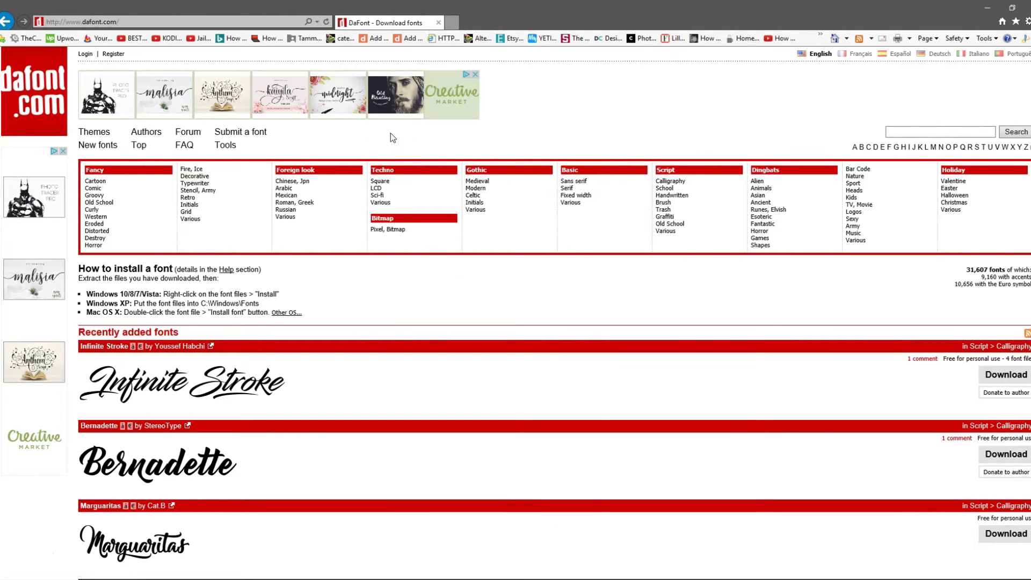
pyautogui.click(960, 131)
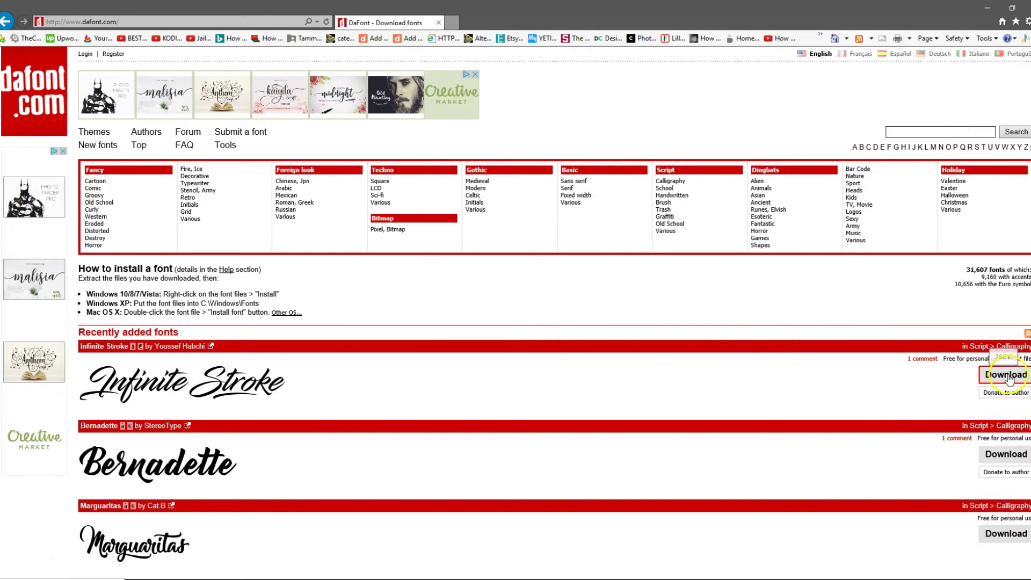
pyautogui.moveTo(1005, 375)
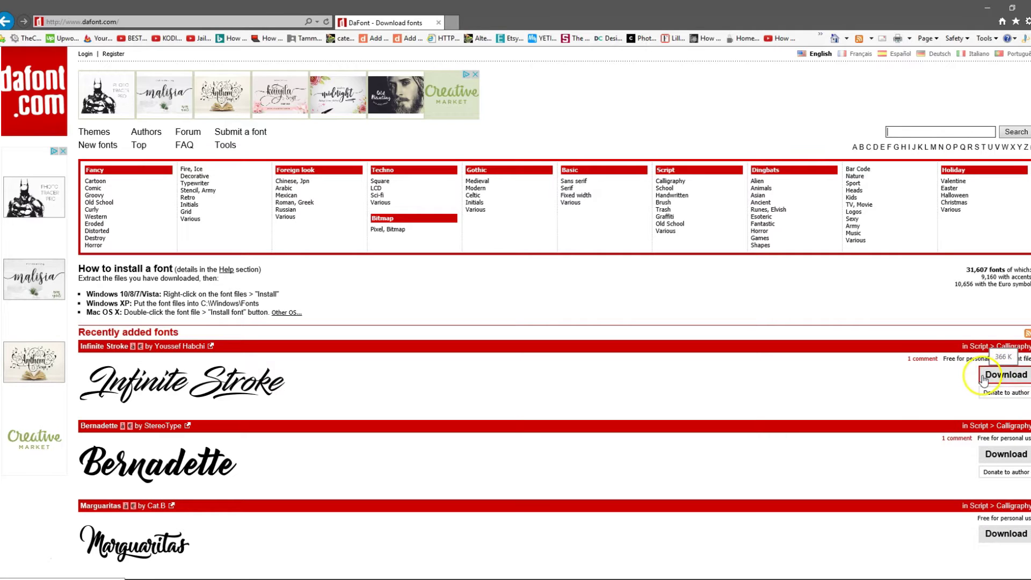
pyautogui.click(984, 375)
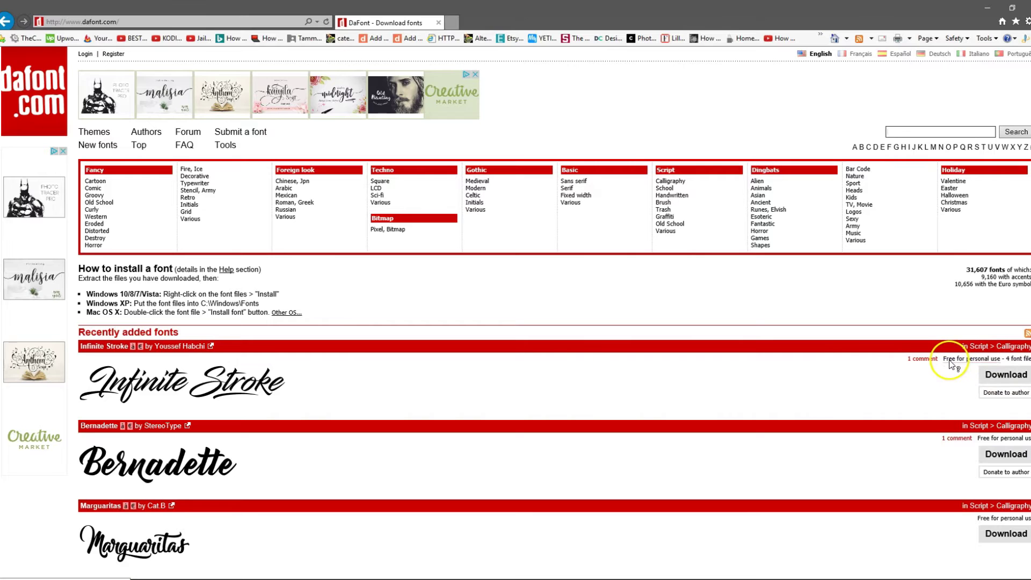
pyautogui.scroll(-2, 930, 472)
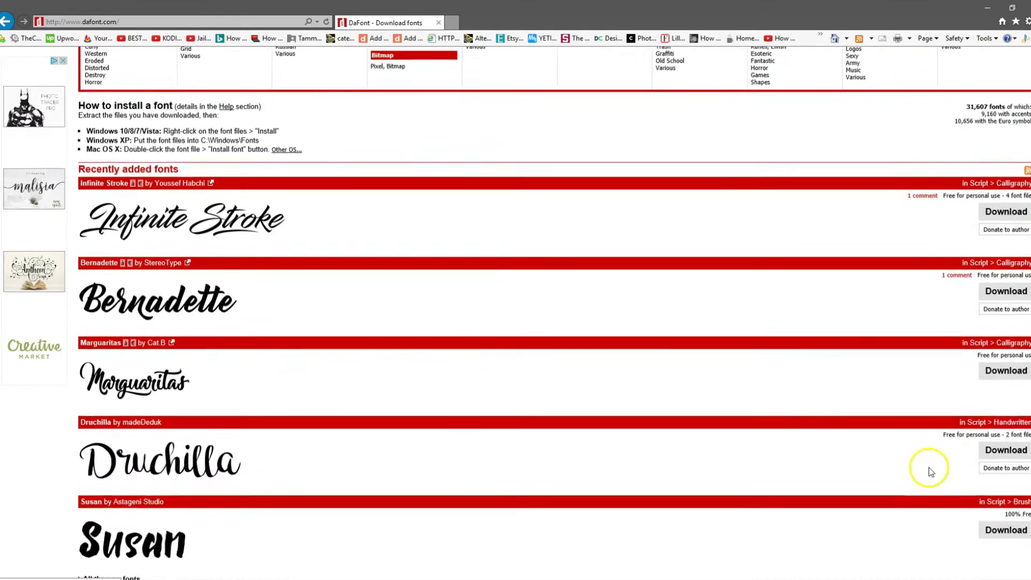
pyautogui.scroll(-1, 931, 472)
pyautogui.scroll(-1, 965, 369)
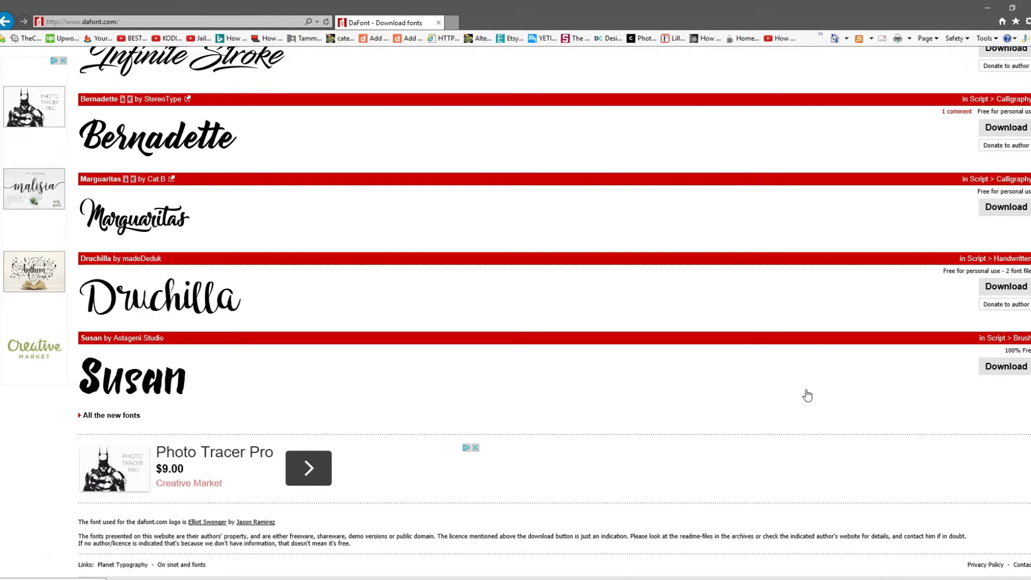
pyautogui.scroll(5, 787, 276)
# Search dafont.com for 'mf i love glitter'.
pyautogui.click(892, 132)
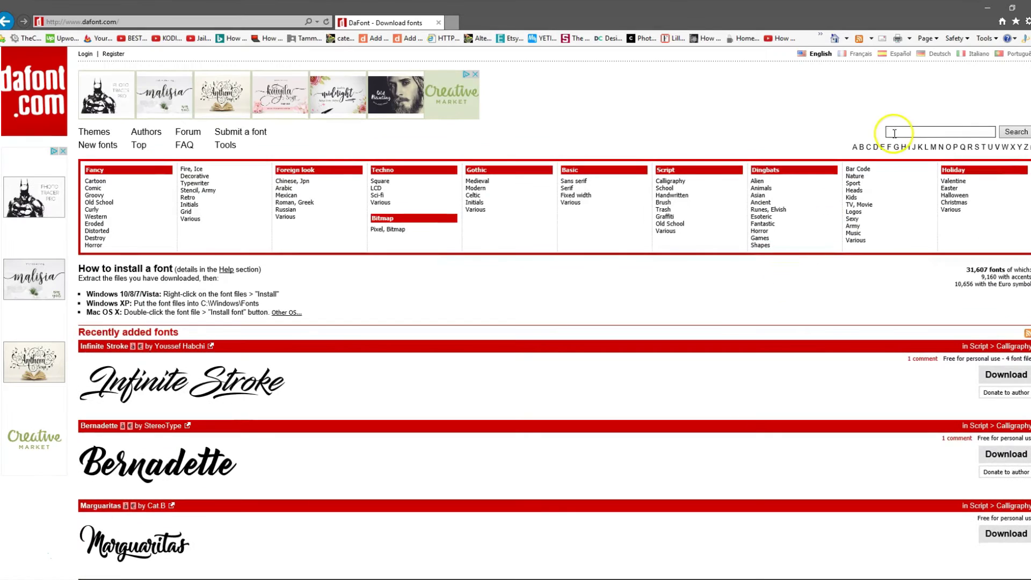
pyautogui.write('milo')
pyautogui.press('BackSpace')
pyautogui.press('BackSpace')
pyautogui.write('lov')
pyautogui.write('e glitter')
pyautogui.press('Return')
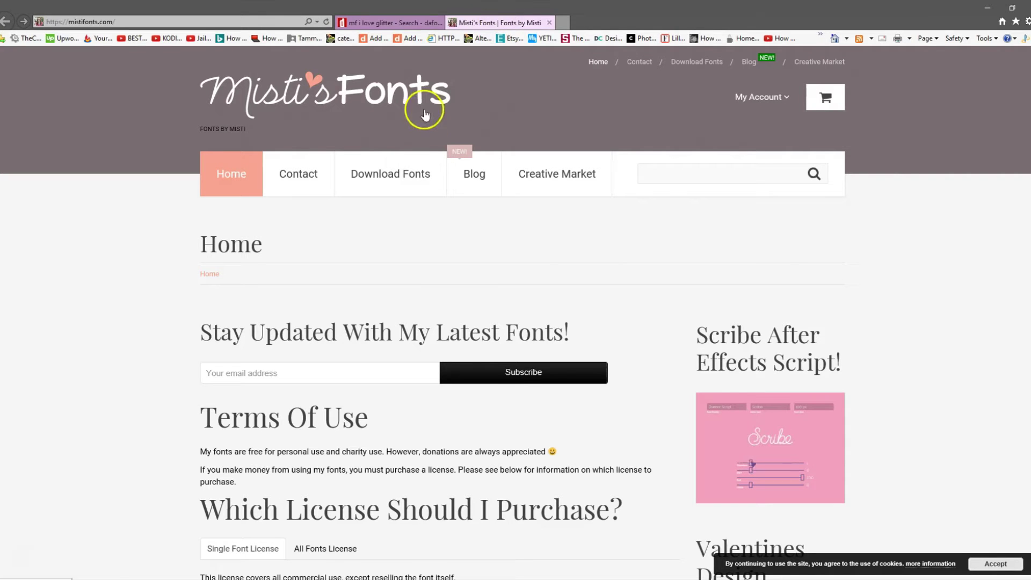
pyautogui.moveTo(298, 174)
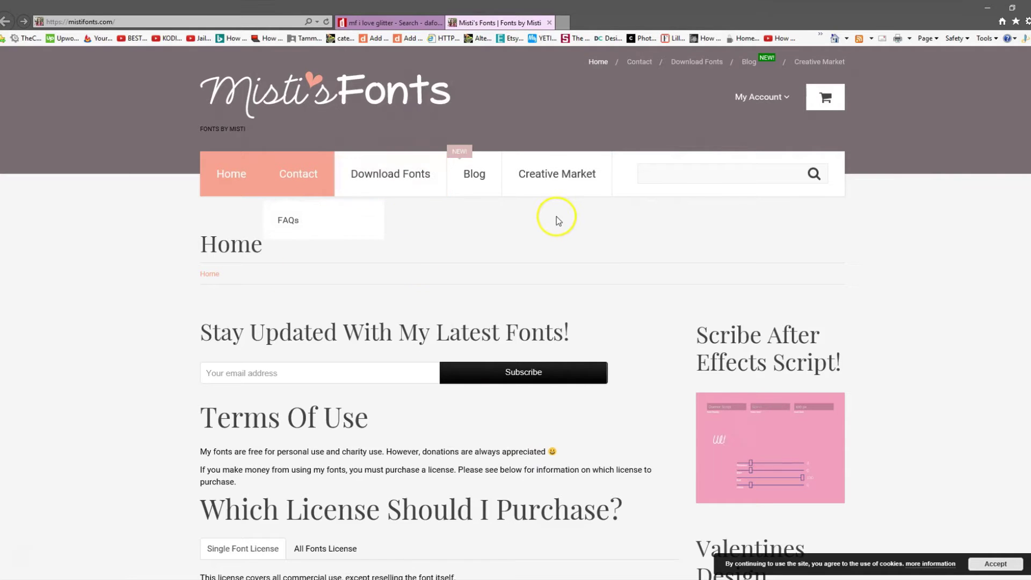
pyautogui.scroll(-2, 555, 217)
pyautogui.scroll(-3, 555, 217)
pyautogui.scroll(4, 555, 217)
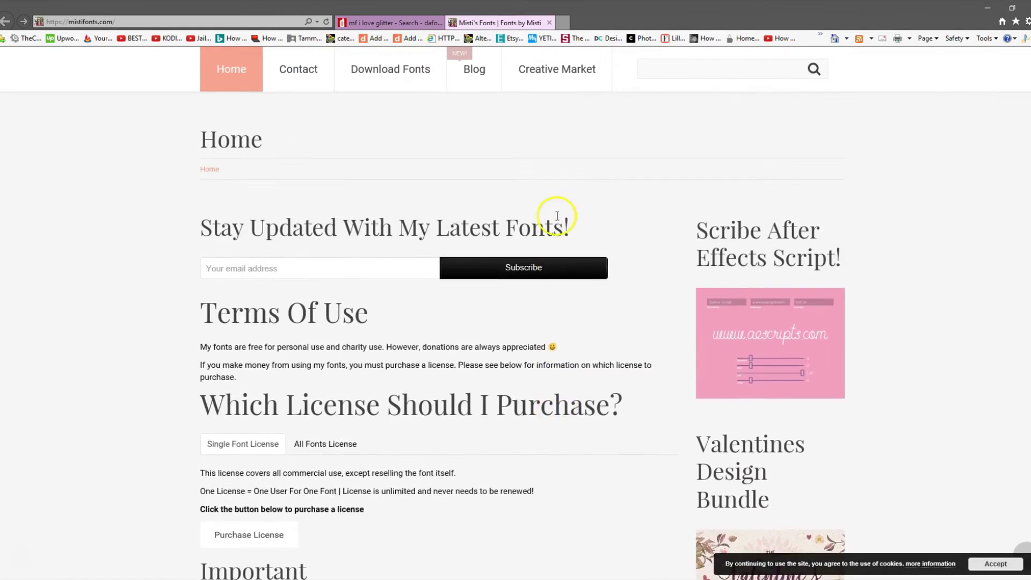
pyautogui.scroll(-1, 442, 387)
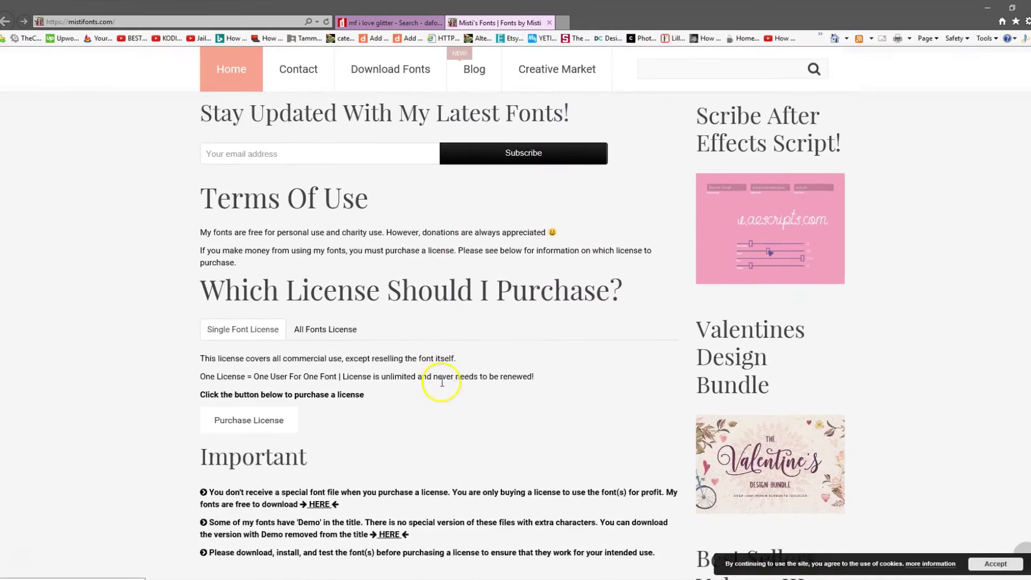
pyautogui.scroll(-1, 442, 381)
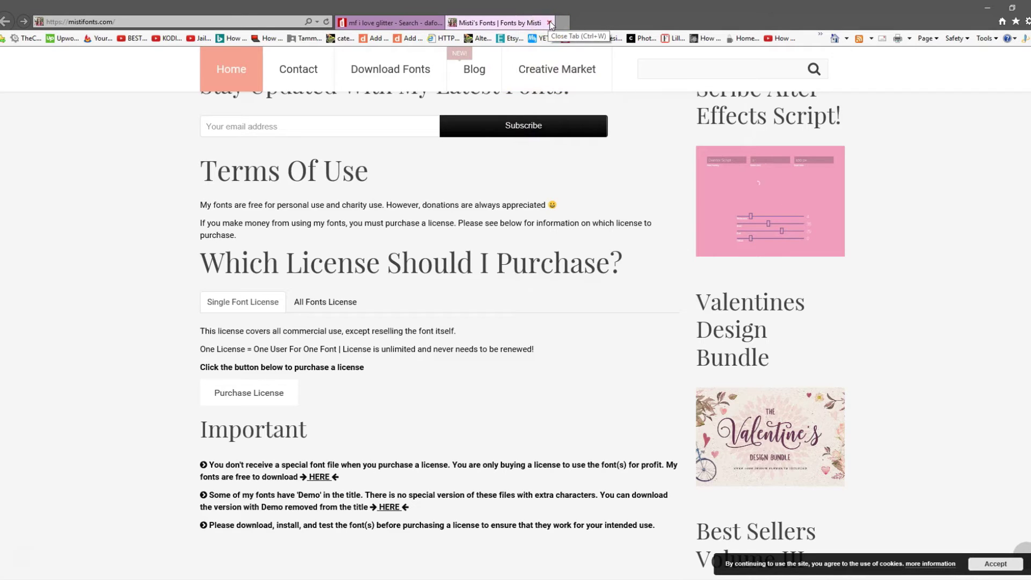
# Close the Misti's Fonts tab to get back to the DaFont results.
pyautogui.click(550, 24)
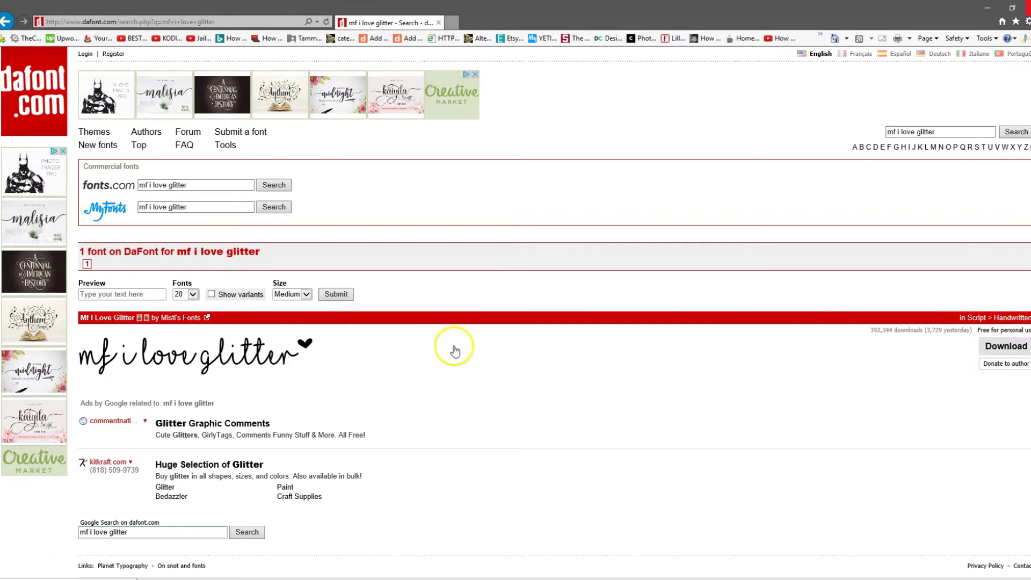
pyautogui.scroll(-1, 509, 343)
pyautogui.scroll(1, 510, 344)
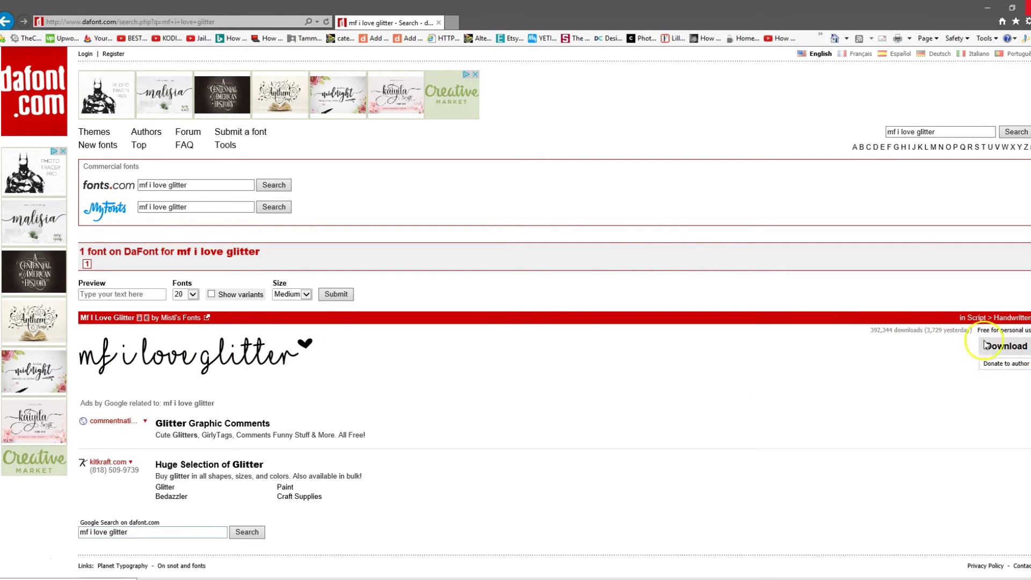
# Download the 39 KB MF I Love Glitter font zip from the results.
pyautogui.click(1011, 346)
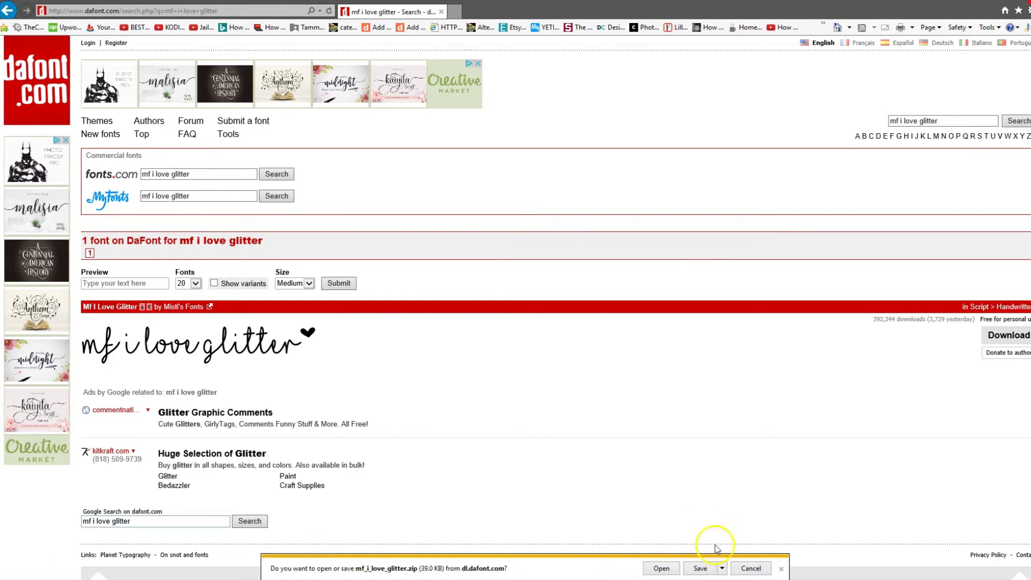
# Save mf_i_love_glitter.zip via Save as, browsing to Desktop > Fonts > dafont.
pyautogui.click(721, 568)
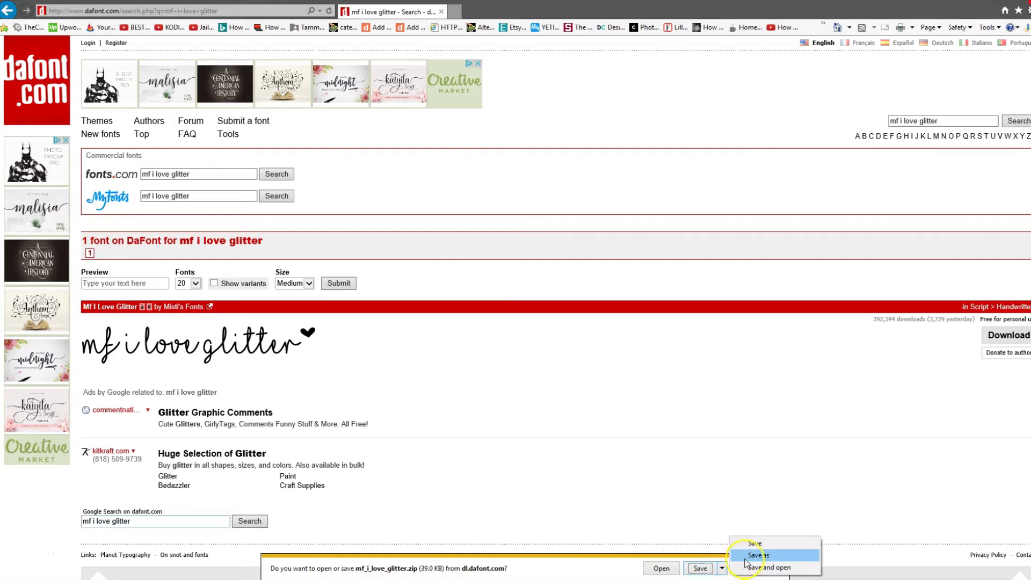
pyautogui.click(746, 556)
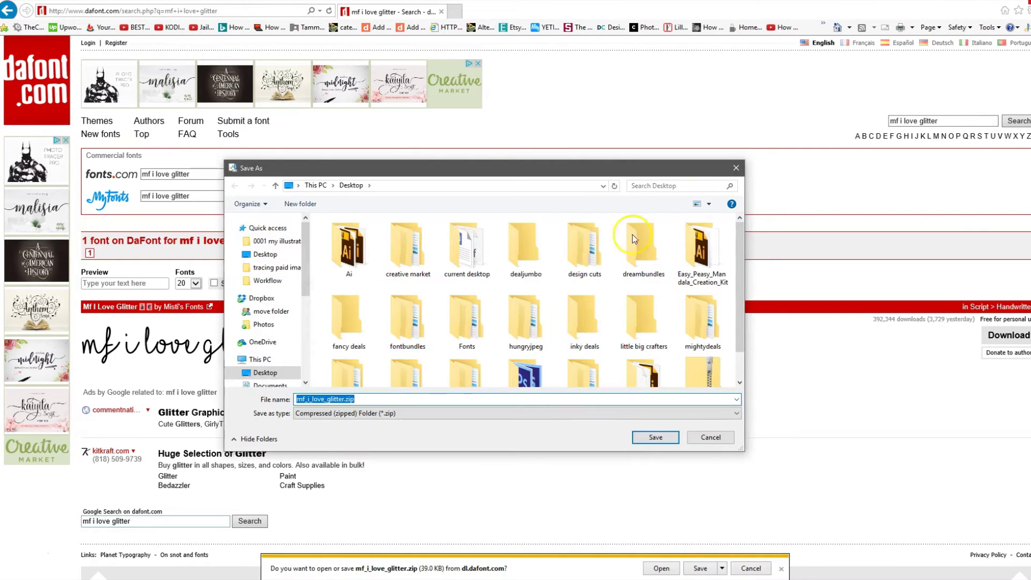
pyautogui.doubleClick(466, 321)
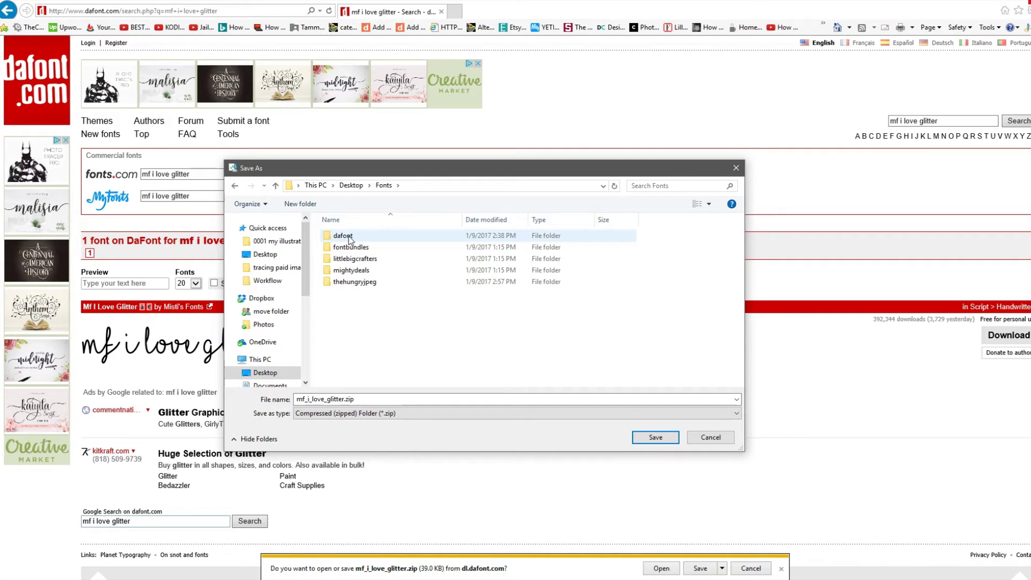
pyautogui.doubleClick(349, 239)
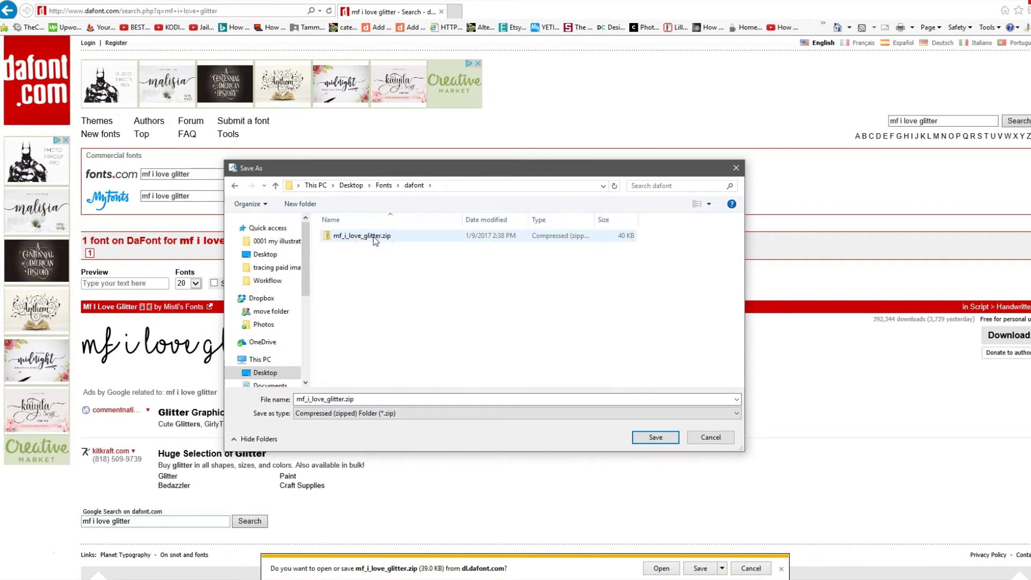
# Create 'personal use', 'commercial' and '100 free use' folders inside dafont.
pyautogui.click(298, 207)
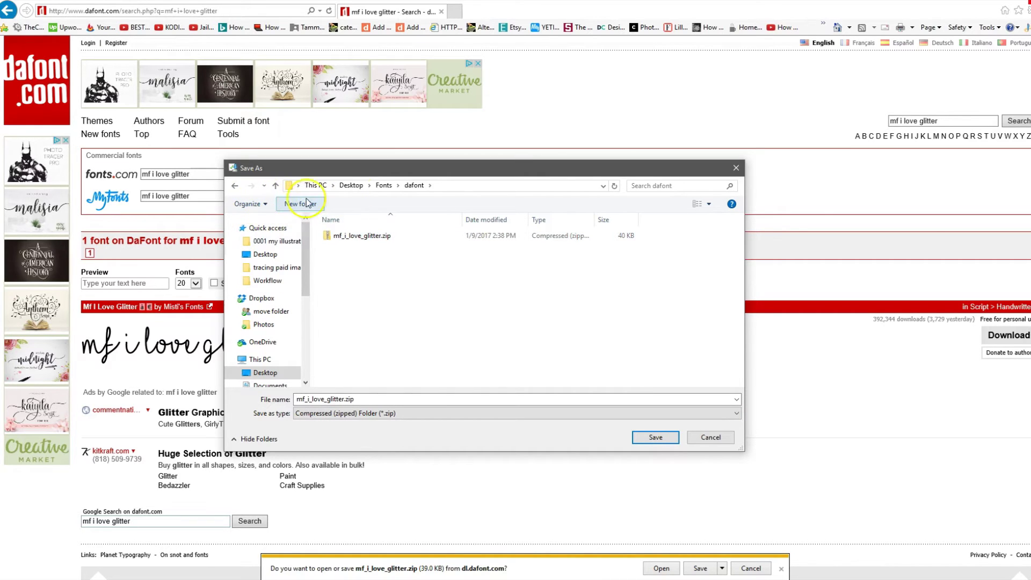
pyautogui.click(317, 207)
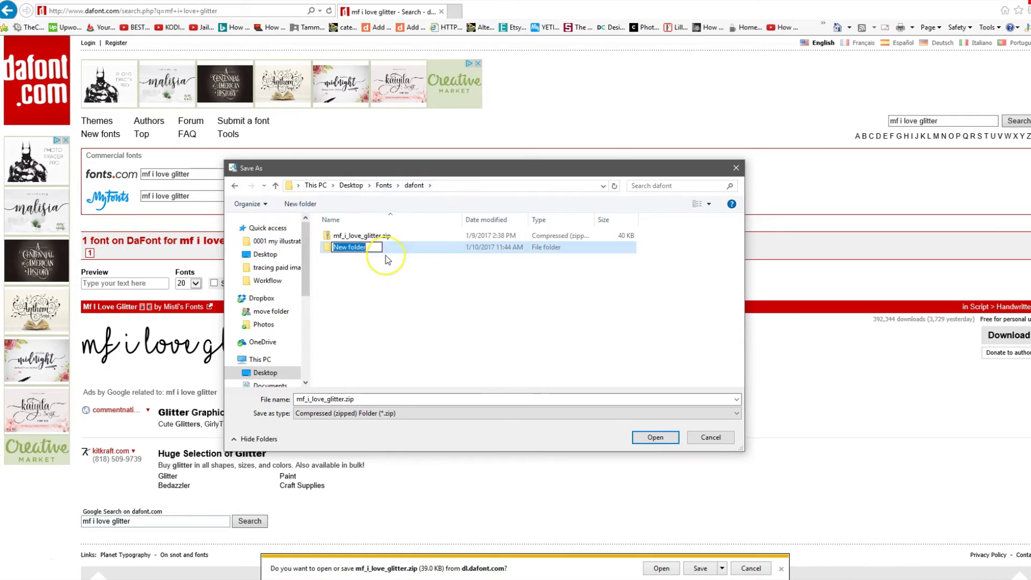
pyautogui.write('persona')
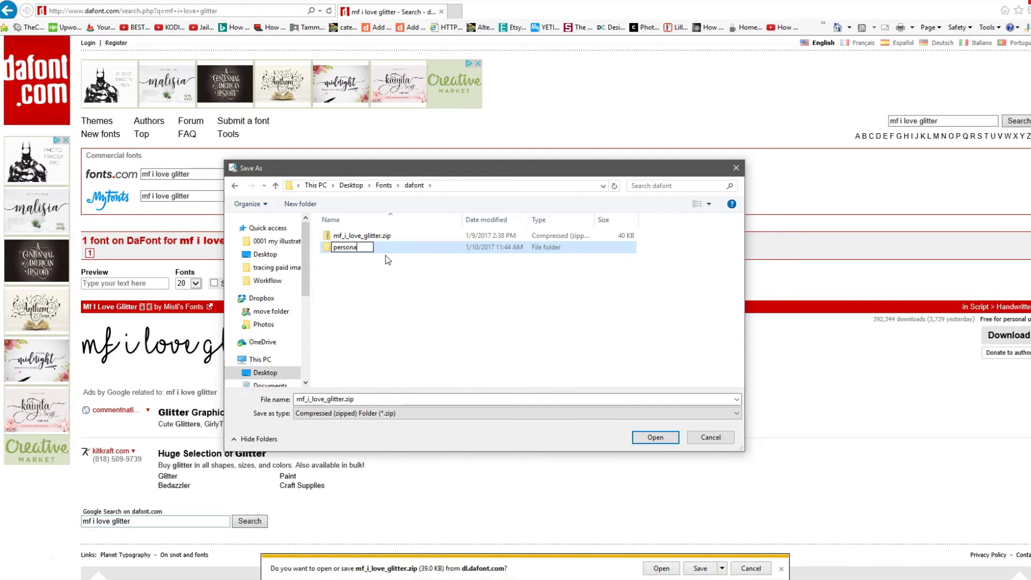
pyautogui.write('l use')
pyautogui.click(376, 240)
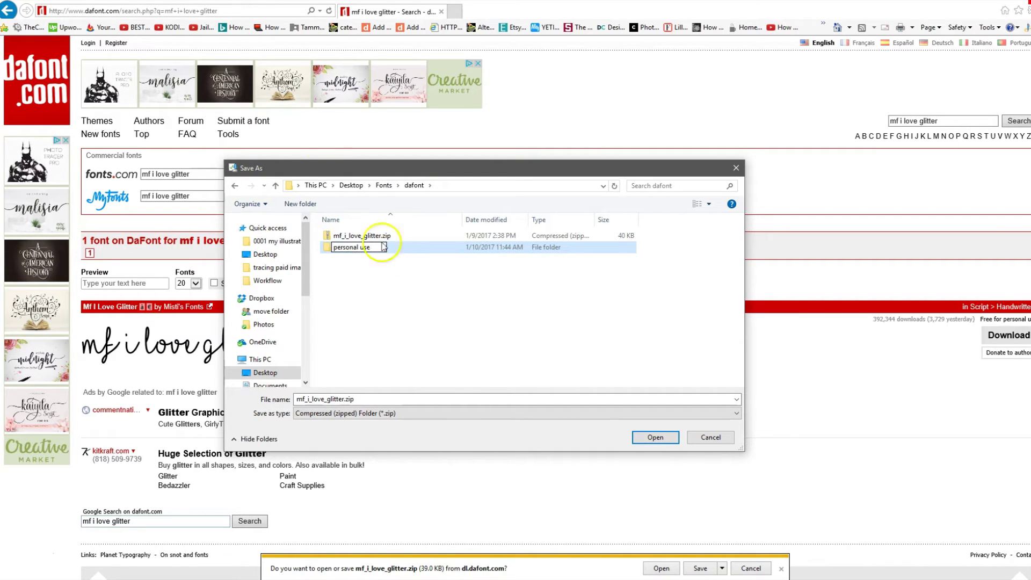
pyautogui.click(311, 208)
pyautogui.write('comme')
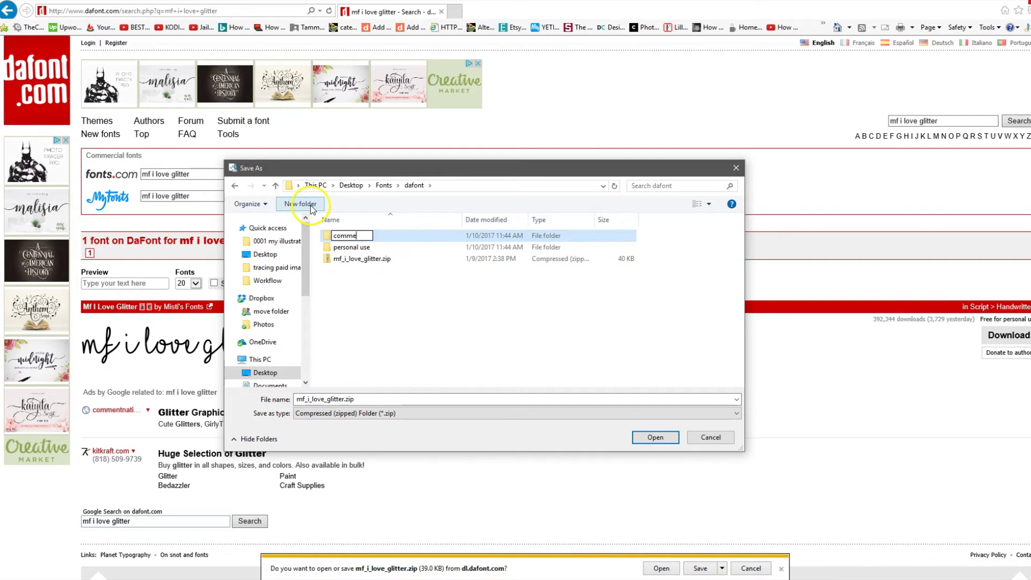
pyautogui.write('rcial')
pyautogui.press('Return')
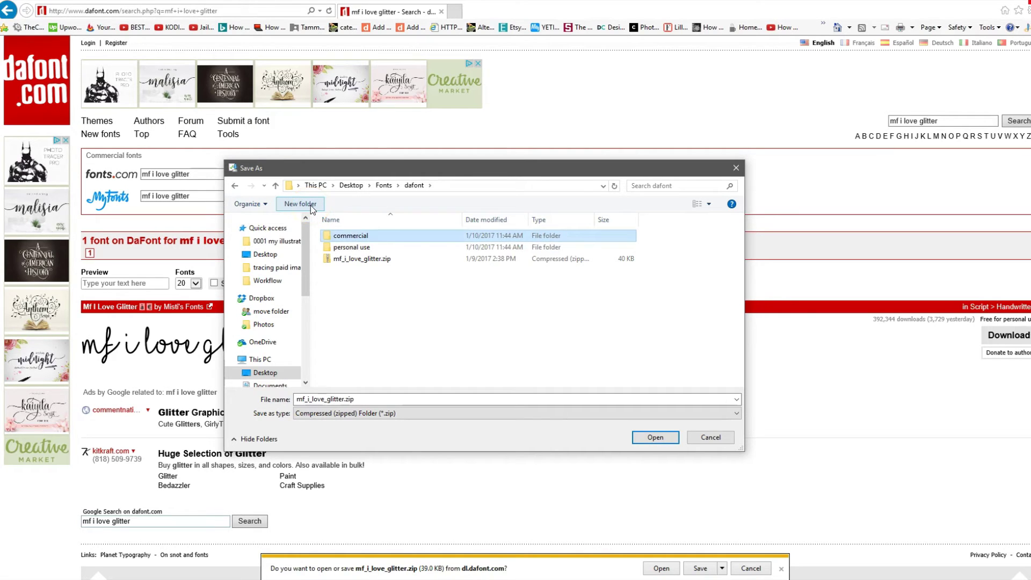
pyautogui.click(310, 205)
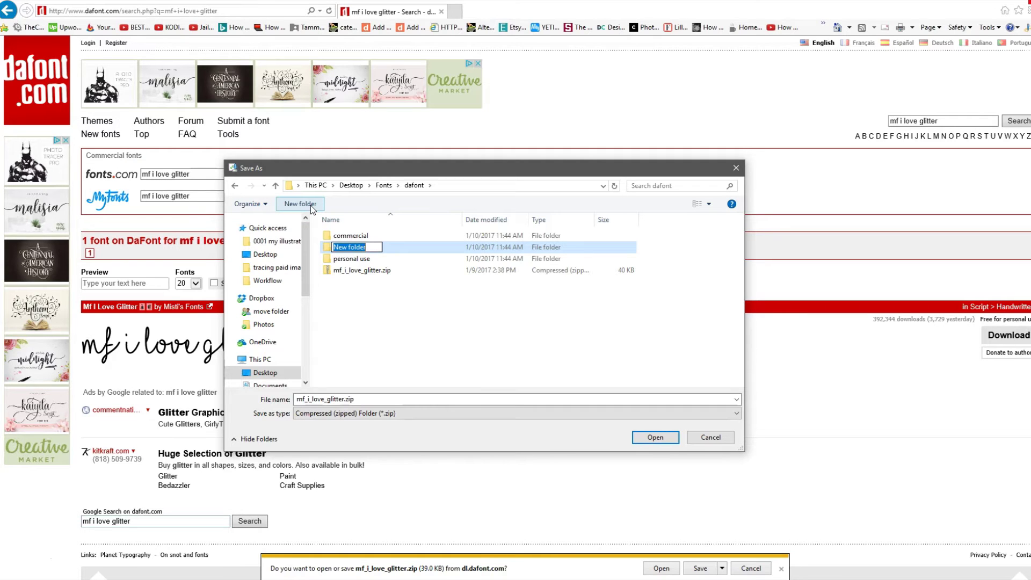
pyautogui.write('100')
pyautogui.write(' free use')
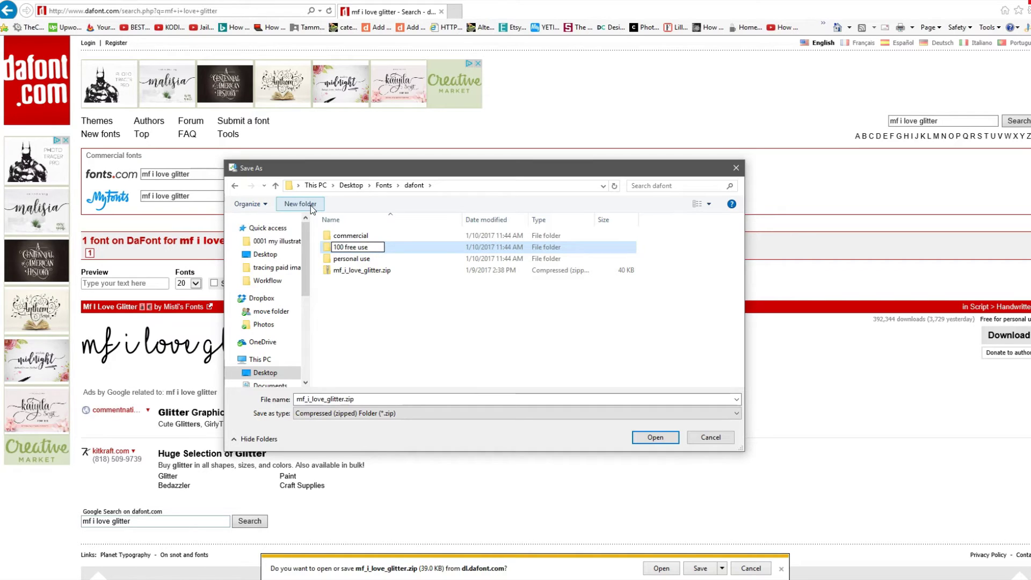
pyautogui.press('Return')
# Save mf_i_love_glitter.zip into the personal use folder.
pyautogui.click(360, 237)
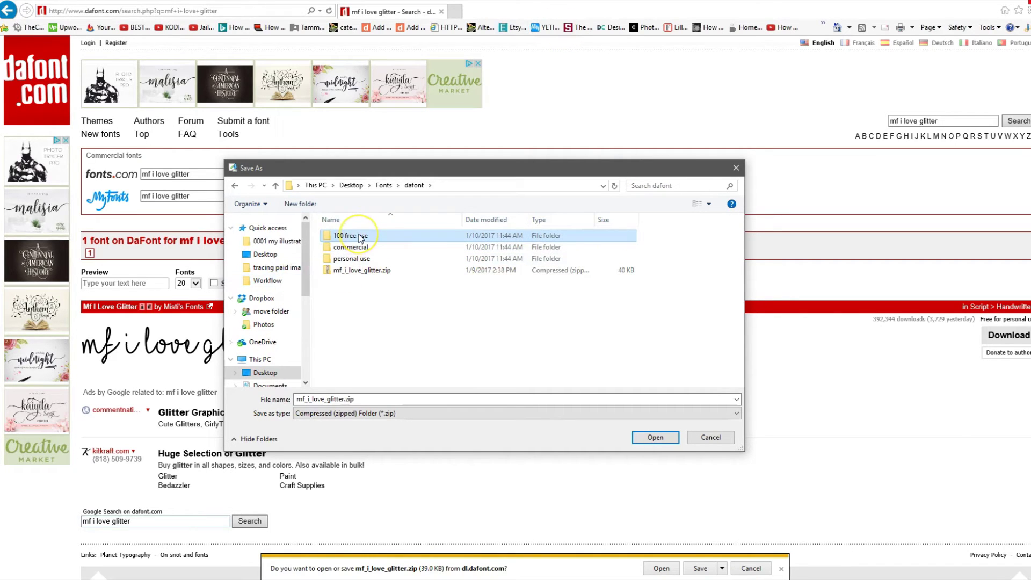
pyautogui.doubleClick(359, 237)
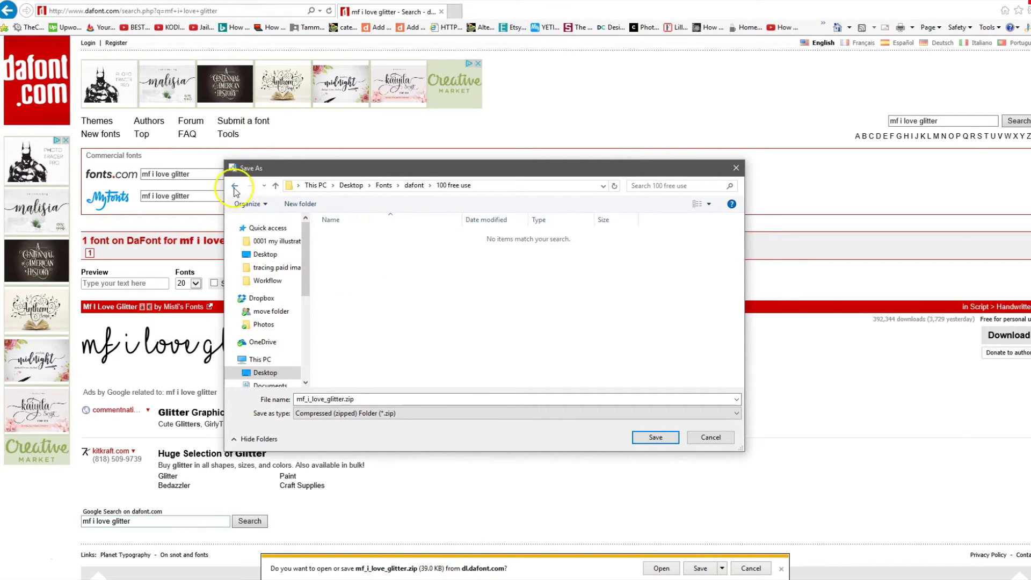
pyautogui.click(234, 186)
pyautogui.doubleClick(355, 259)
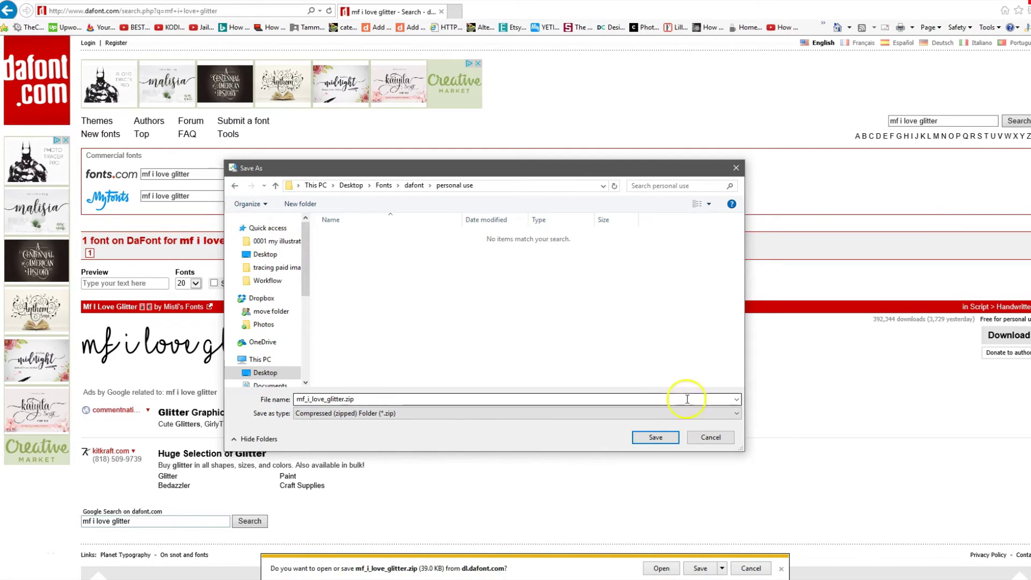
pyautogui.click(654, 437)
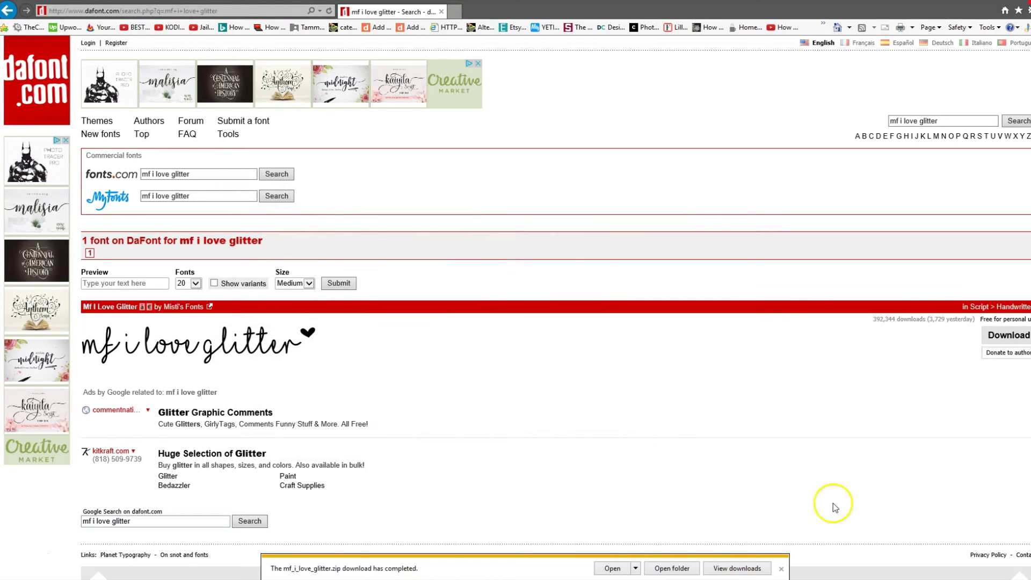
# Dismiss the download notice, hide the browser and move the Fonts desktop icon down.
pyautogui.click(780, 569)
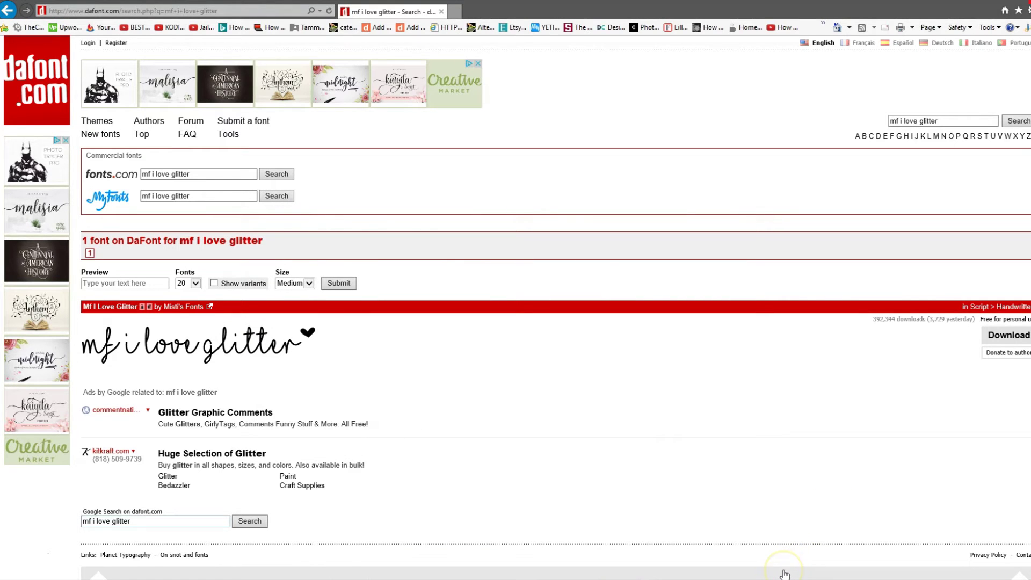
pyautogui.doubleClick(746, 12)
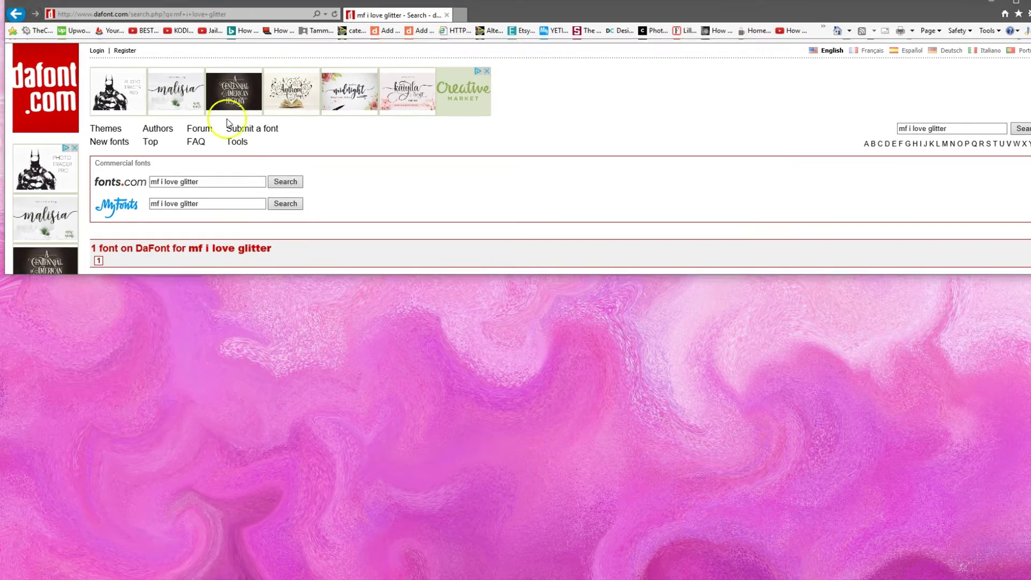
pyautogui.press('super+d')
pyautogui.moveTo(478, 10); pyautogui.dragTo(481, 167)
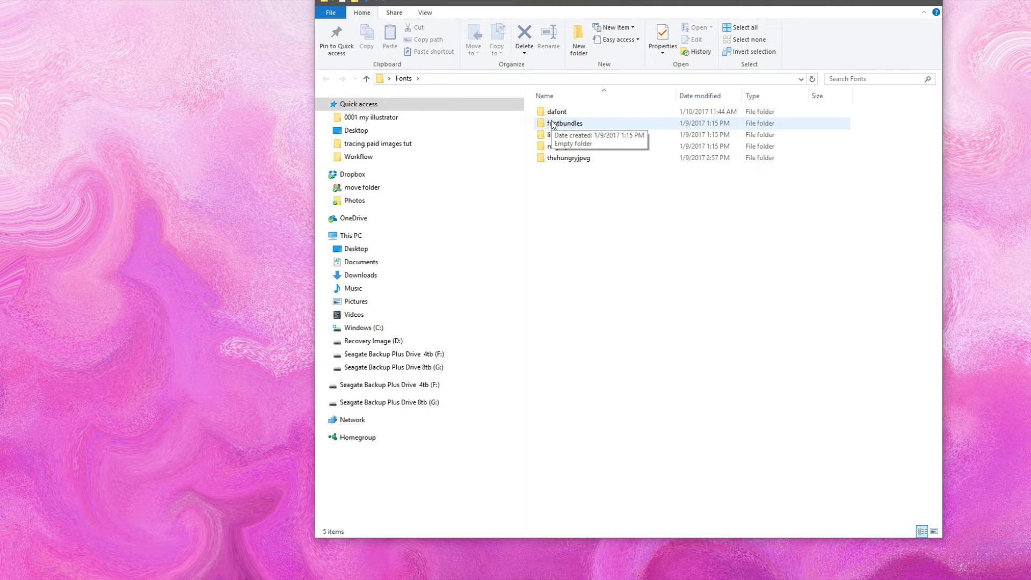
# Look inside the dafont folder, go back to Fonts, then switch to Downloads.
pyautogui.doubleClick(558, 111)
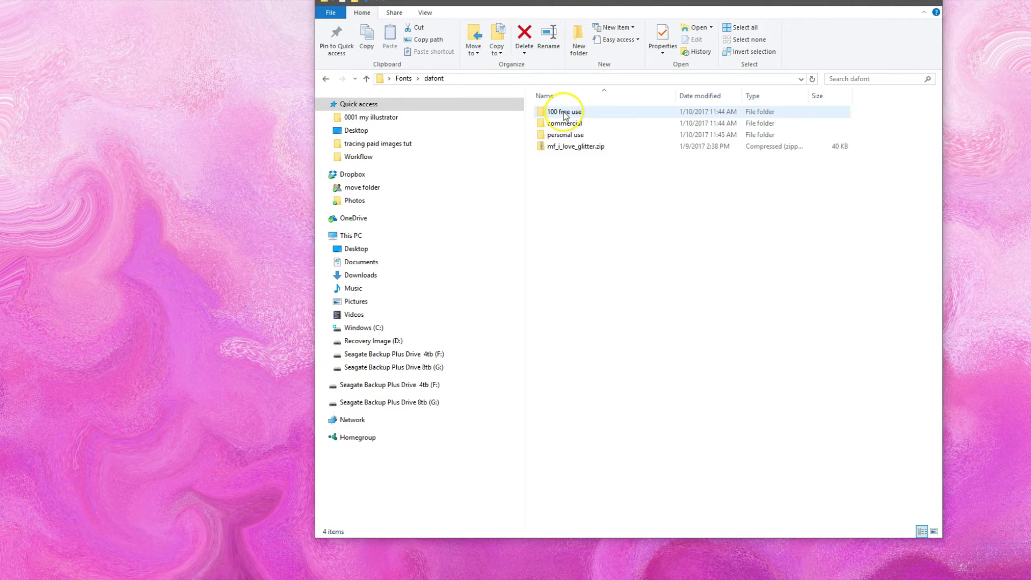
pyautogui.click(326, 78)
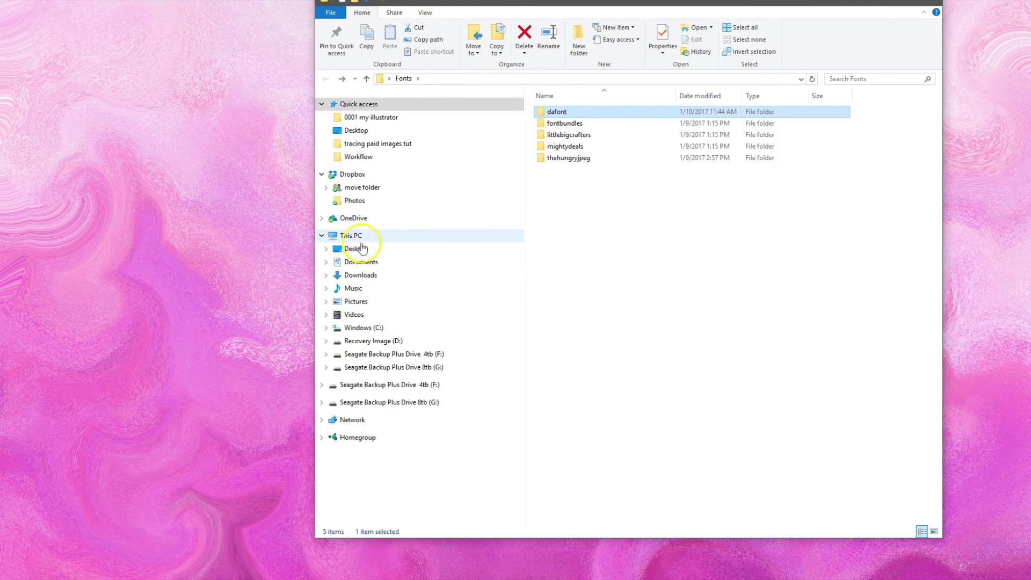
pyautogui.click(368, 276)
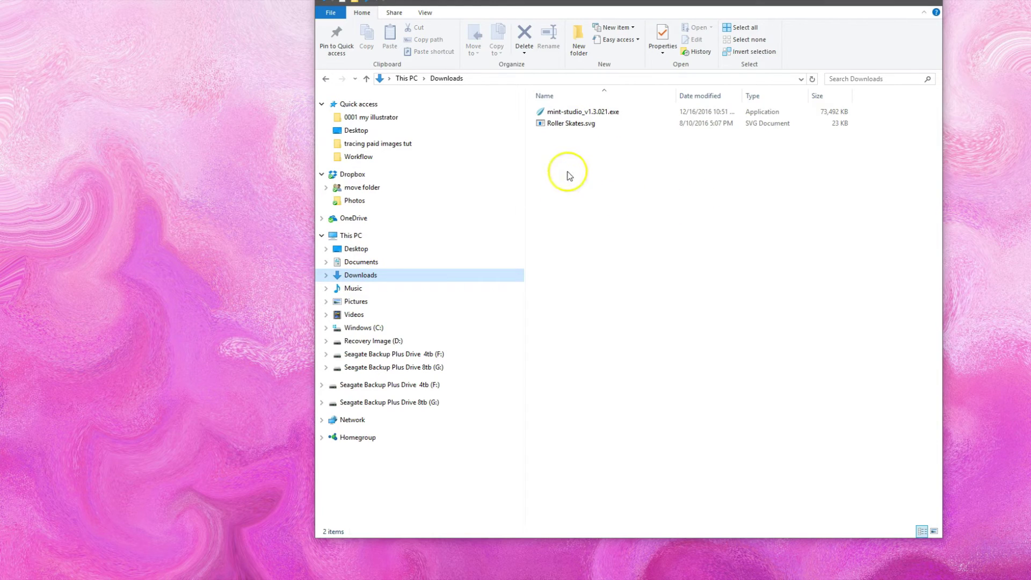
# Cut Roller Skates.svg from the Downloads folder.
pyautogui.doubleClick(572, 125)
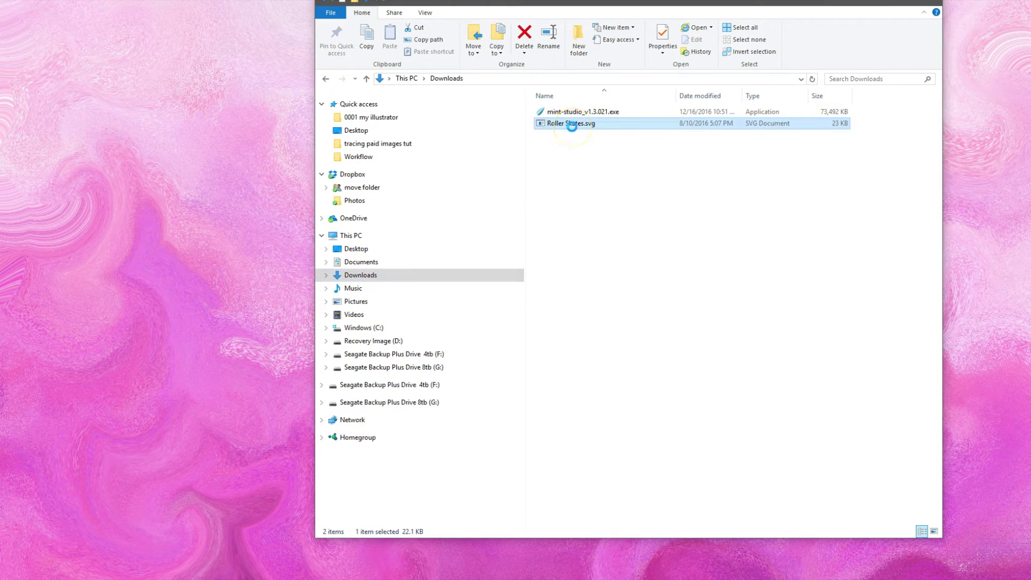
pyautogui.rightClick(573, 127)
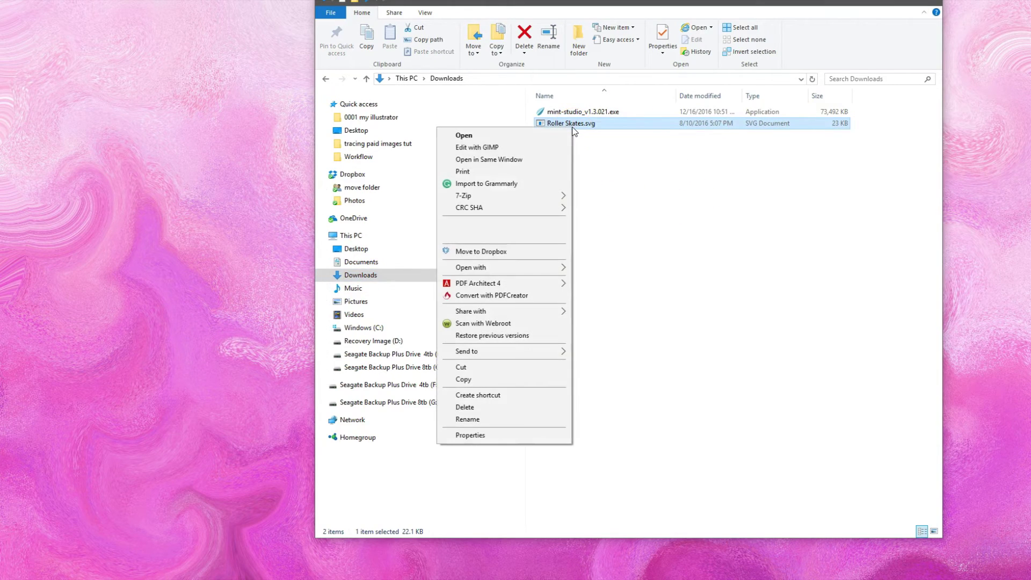
pyautogui.click(475, 367)
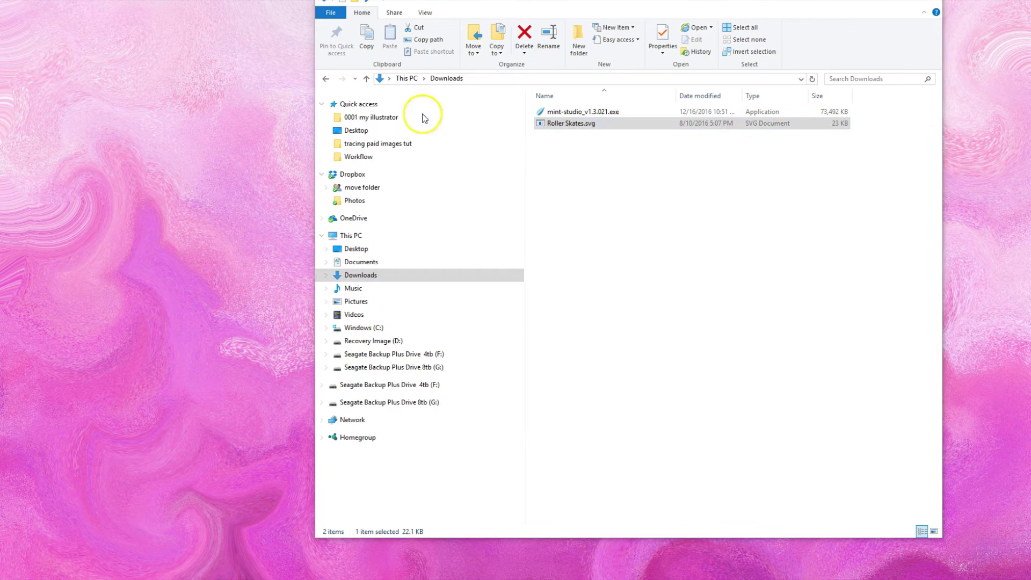
# Go to Desktop > Fonts > dafont and select mf_i_love_glitter.zip.
pyautogui.click(355, 248)
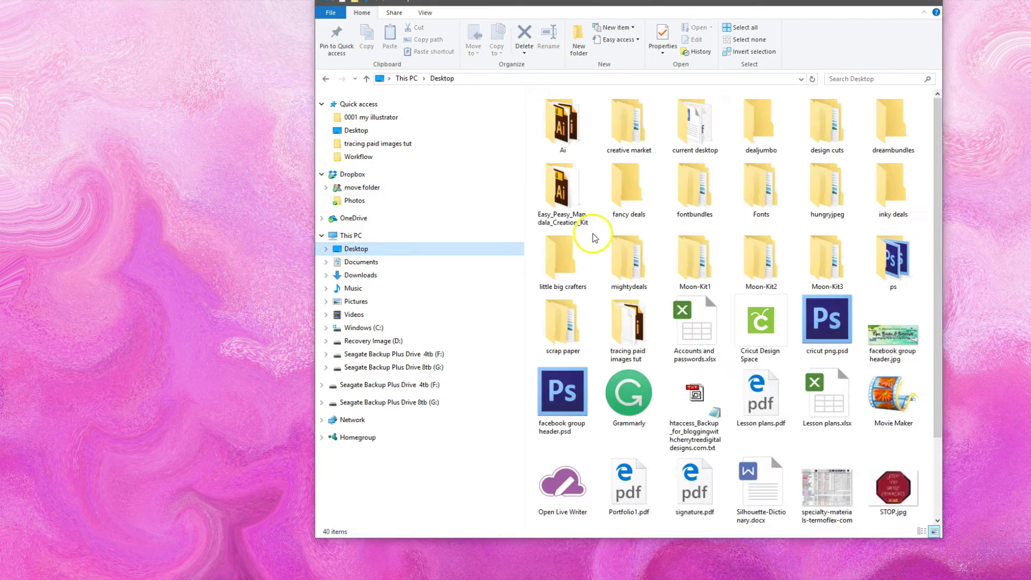
pyautogui.doubleClick(761, 189)
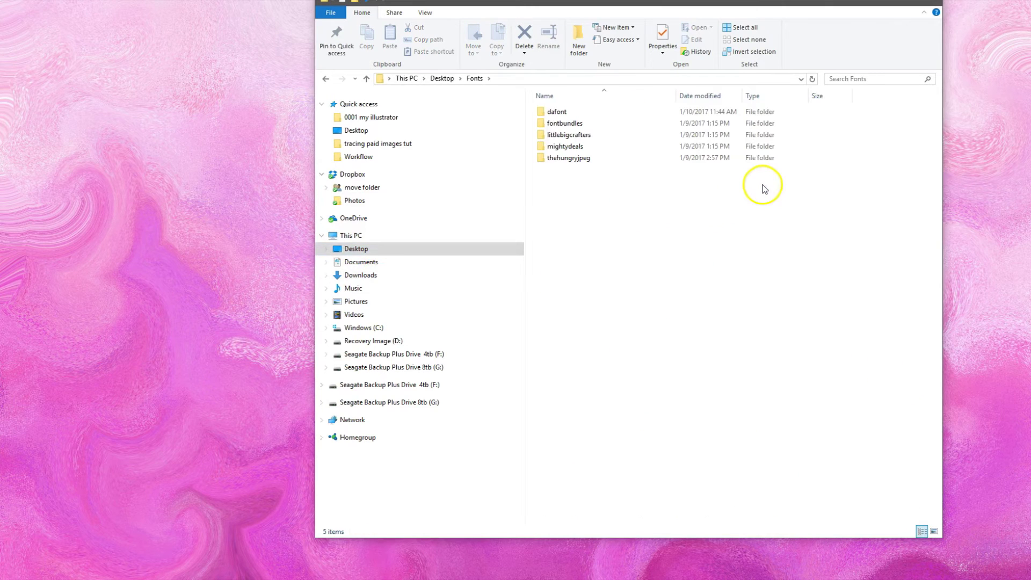
pyautogui.doubleClick(556, 111)
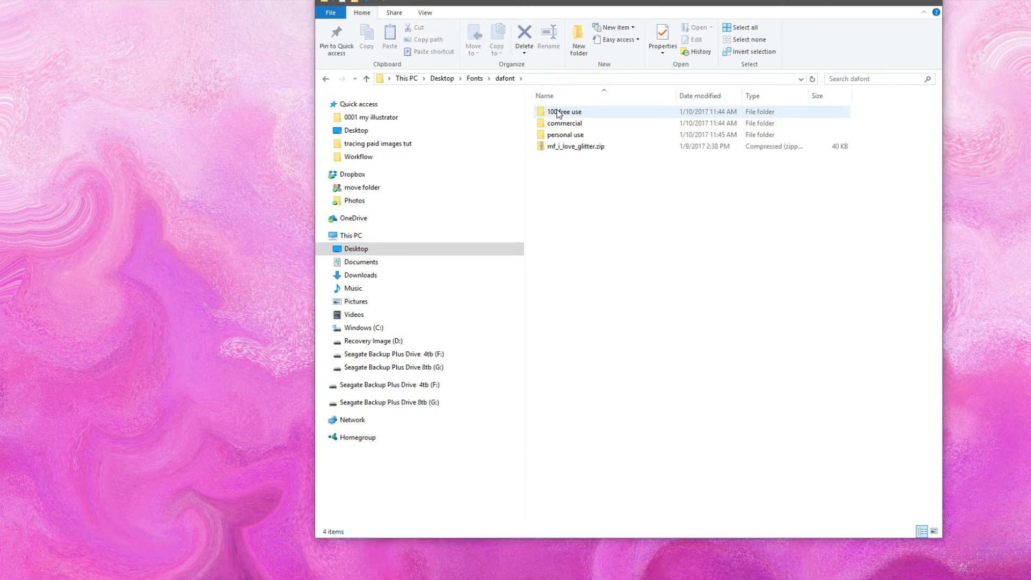
pyautogui.click(575, 146)
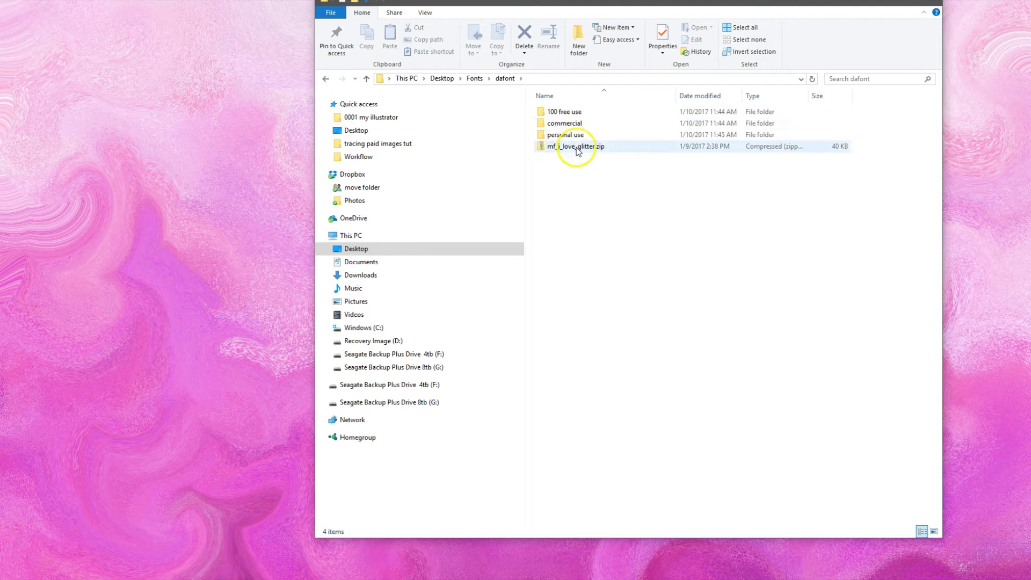
# Preview mf_i_love_glitter.zip, then 7-Zip extract it to a new mf_i_love_glitter folder.
pyautogui.doubleClick(577, 150)
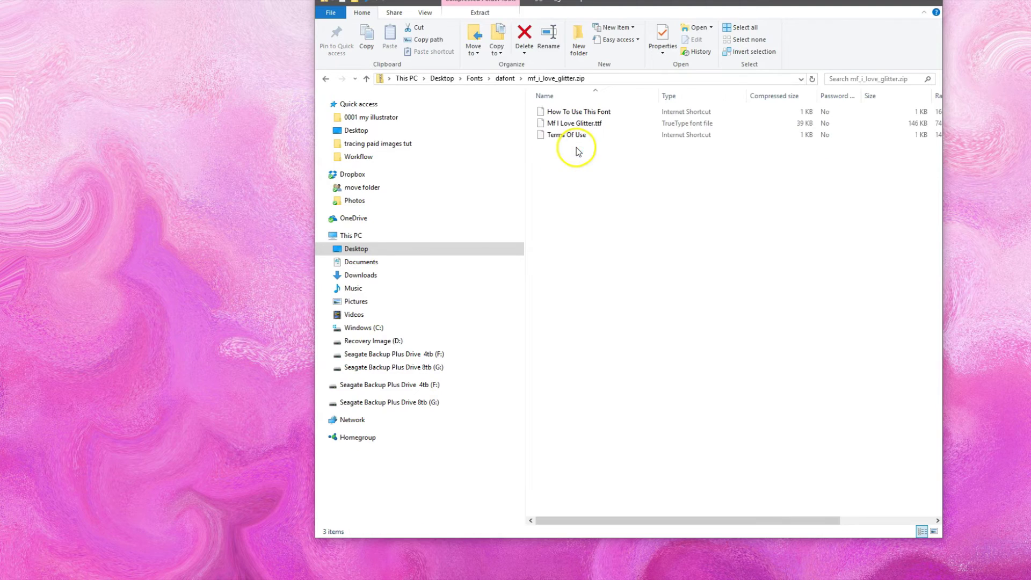
pyautogui.click(327, 81)
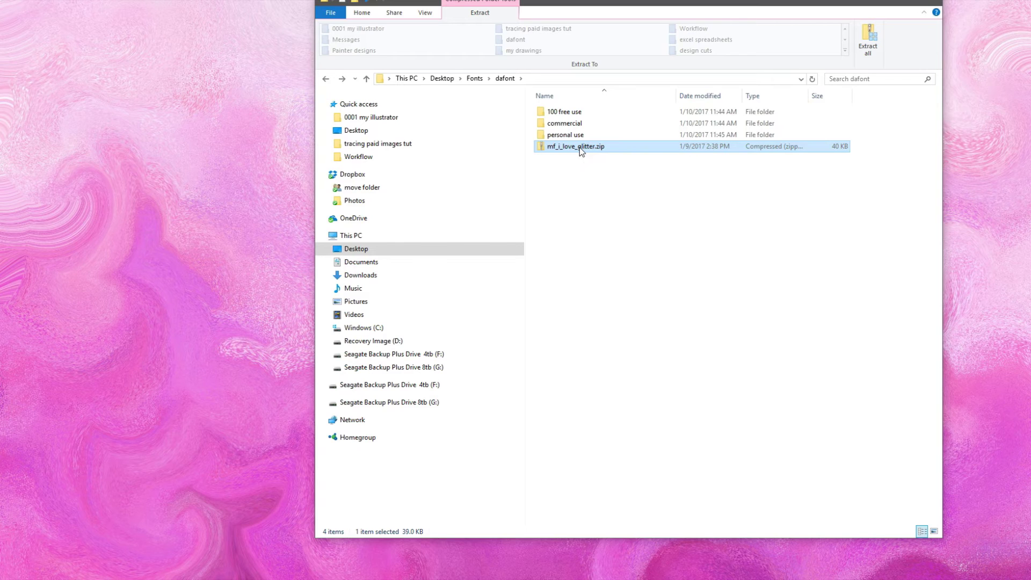
pyautogui.rightClick(579, 148)
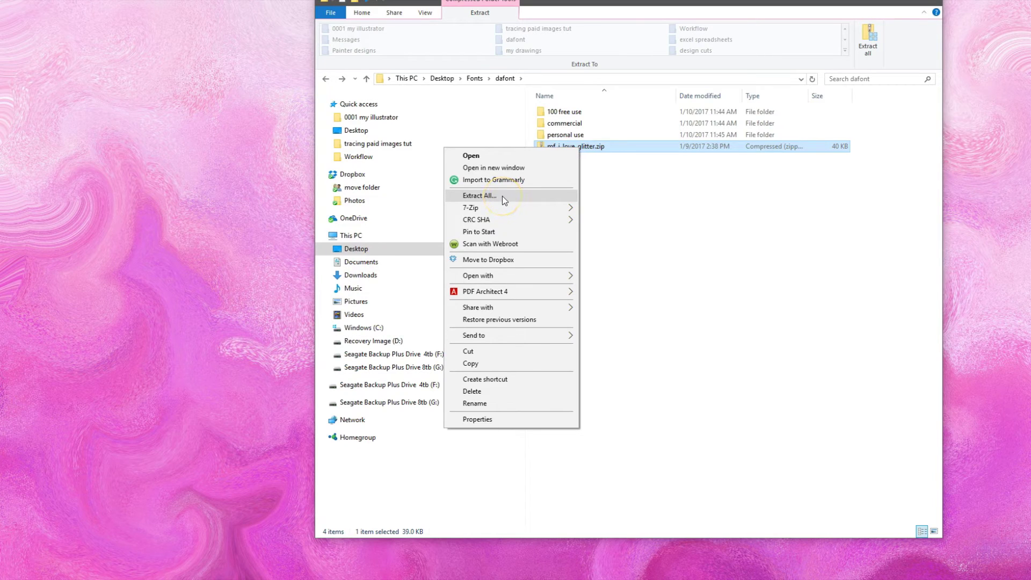
pyautogui.moveTo(484, 208)
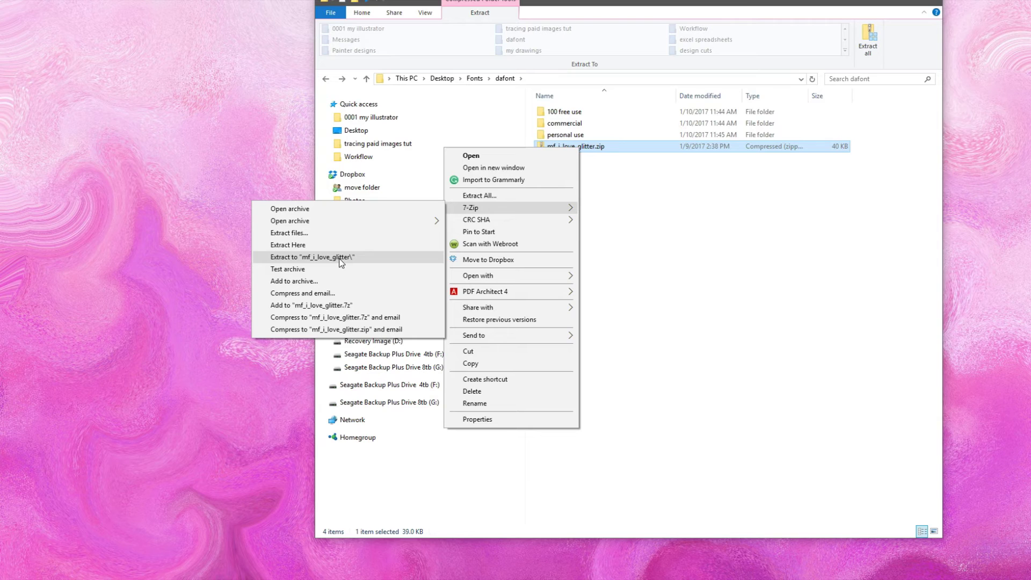
pyautogui.click(340, 256)
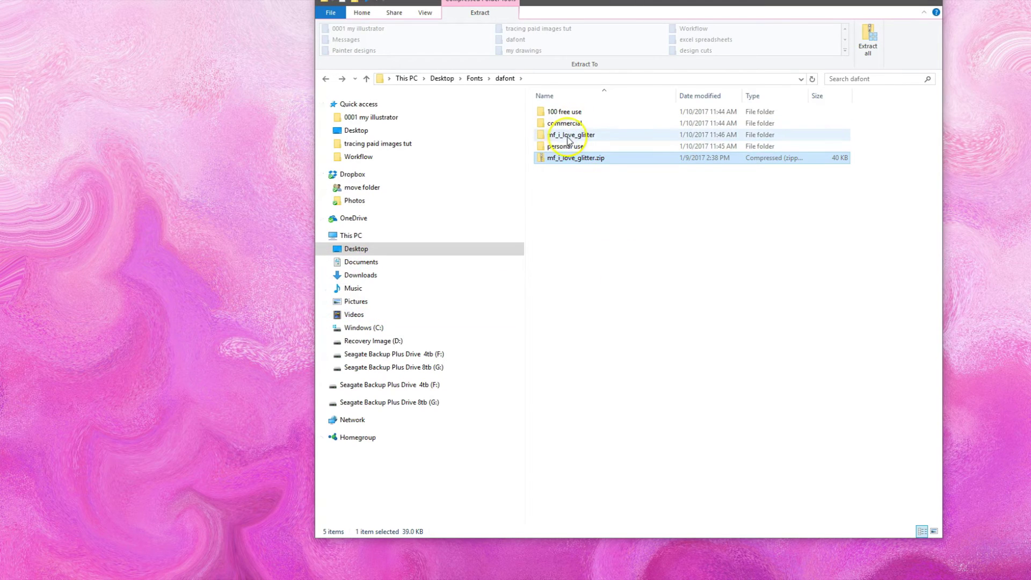
pyautogui.click(567, 138)
# Open the mf_i_love_glitter folder and select the Mf I Love Glitter.ttf file.
pyautogui.doubleClick(567, 136)
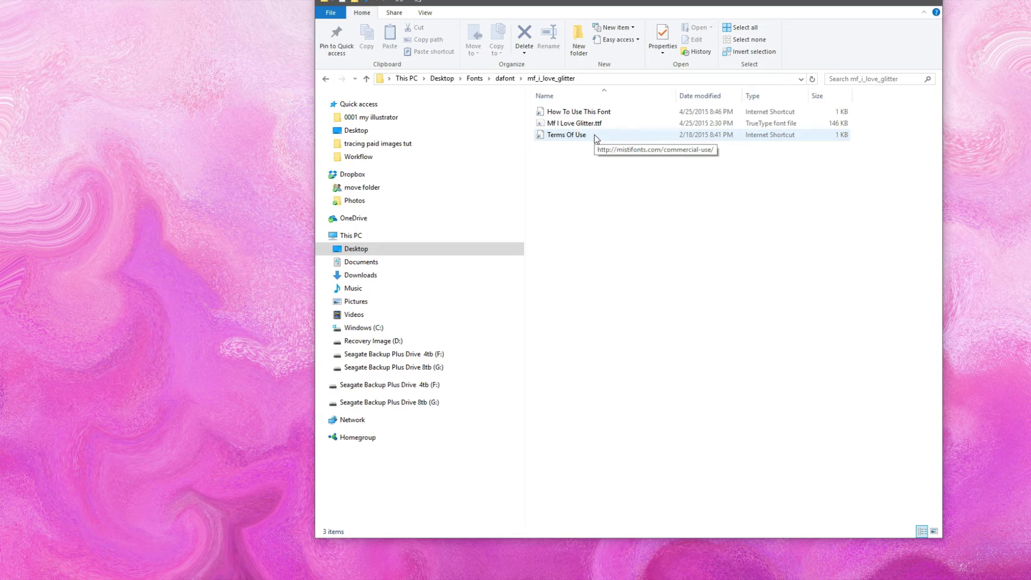
pyautogui.click(588, 112)
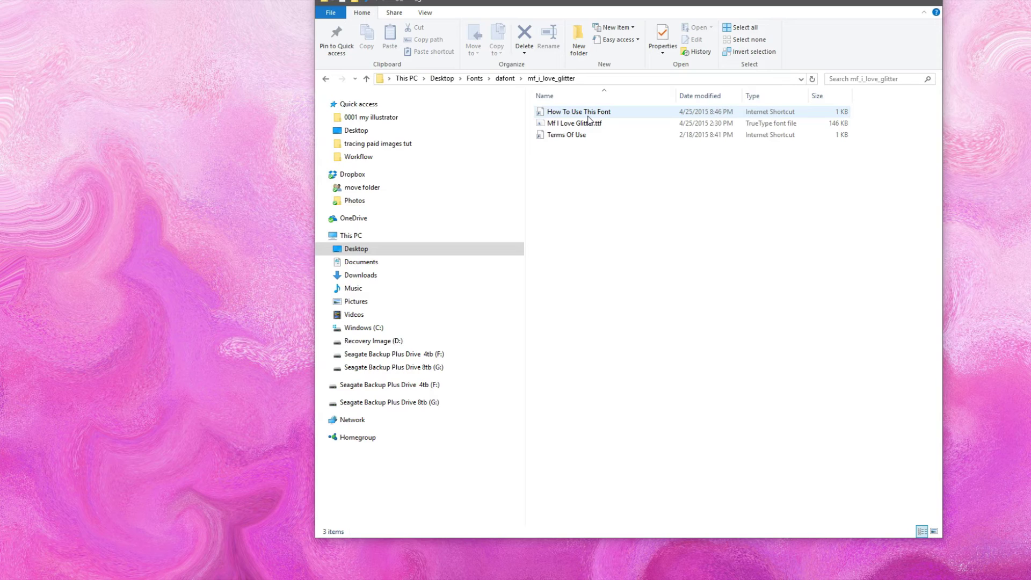
pyautogui.click(579, 125)
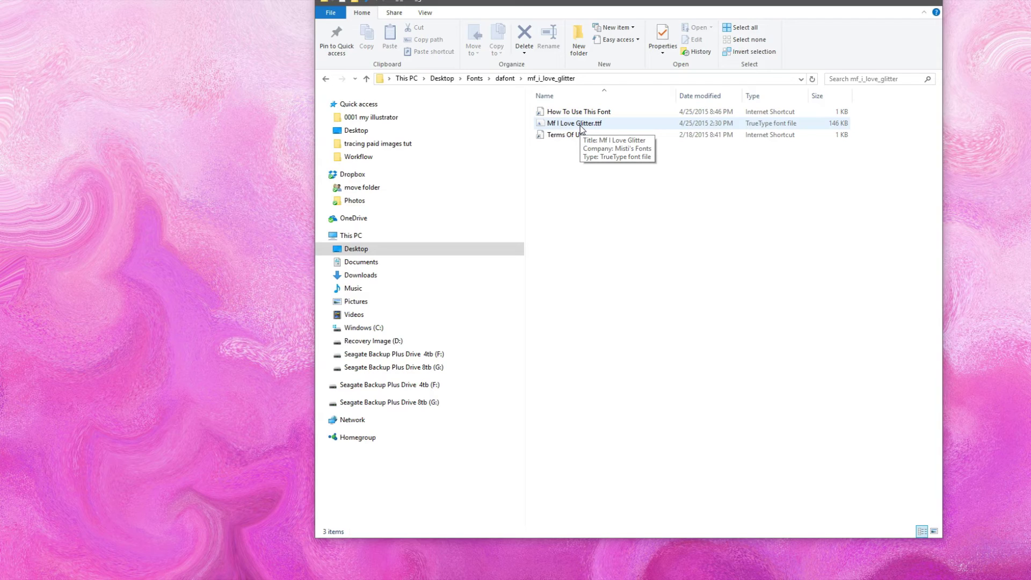
pyautogui.click(580, 127)
# Try Install from the Mf I Love Glitter.ttf context menu, then deselect the file.
pyautogui.rightClick(580, 128)
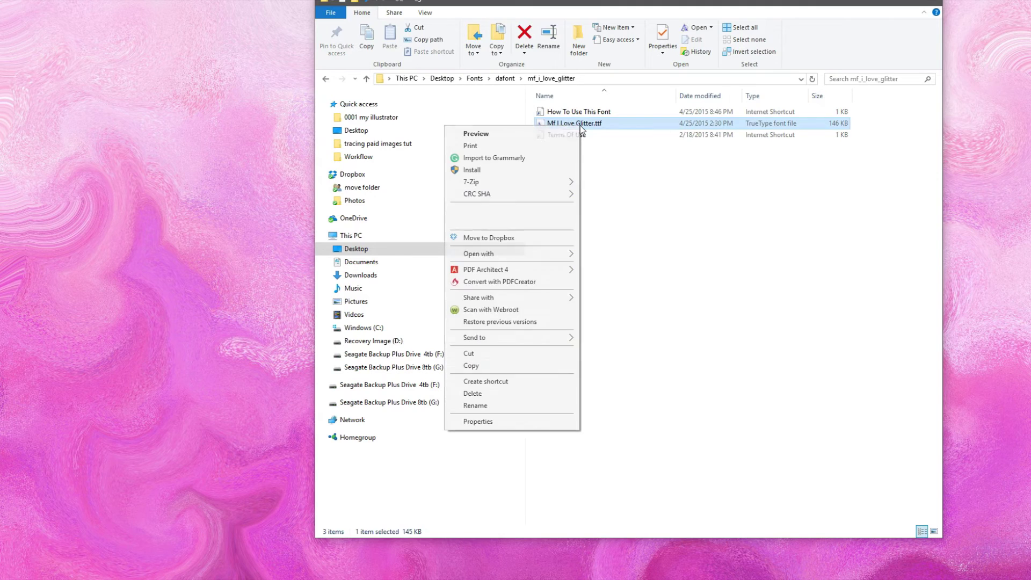
pyautogui.click(494, 170)
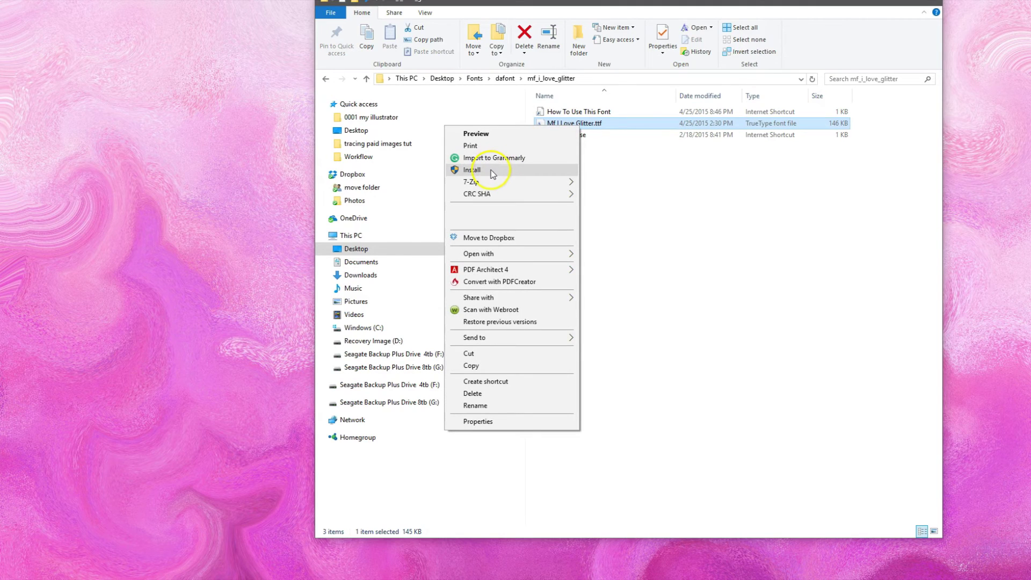
pyautogui.click(690, 191)
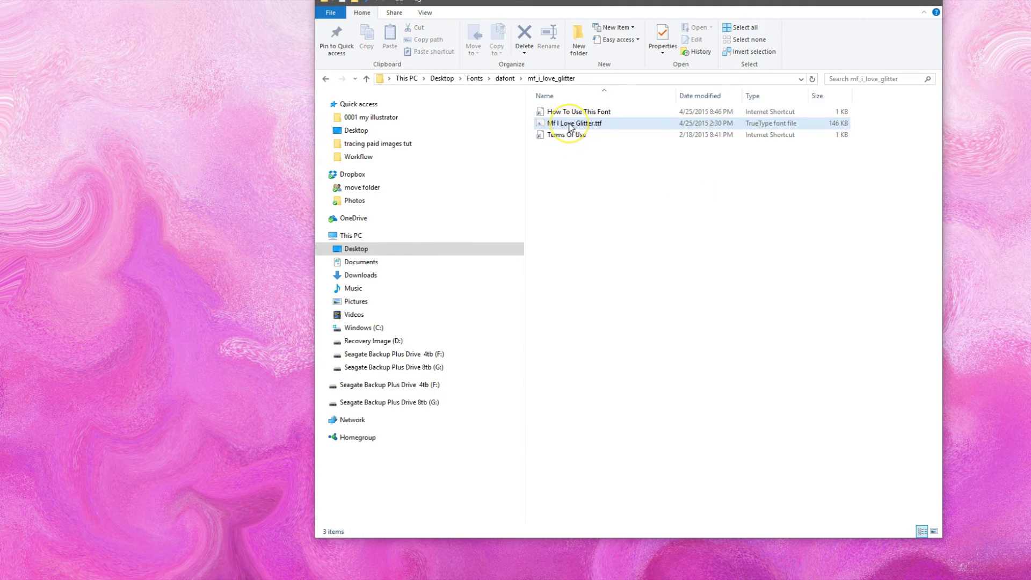
# Install Mf I Love Glitter in Font Viewer, replace the existing copy, and close the viewer.
pyautogui.doubleClick(570, 125)
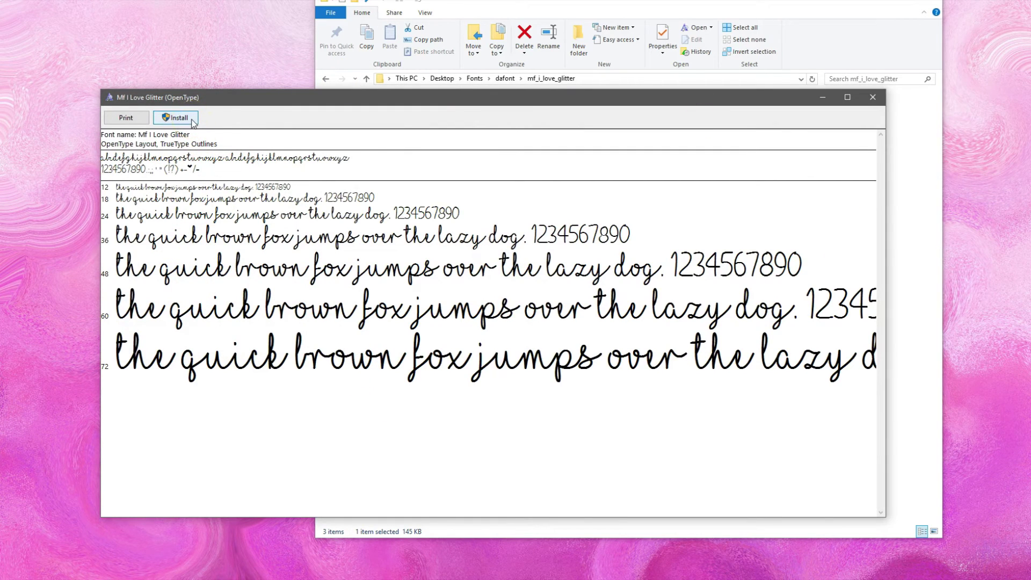
pyautogui.click(193, 121)
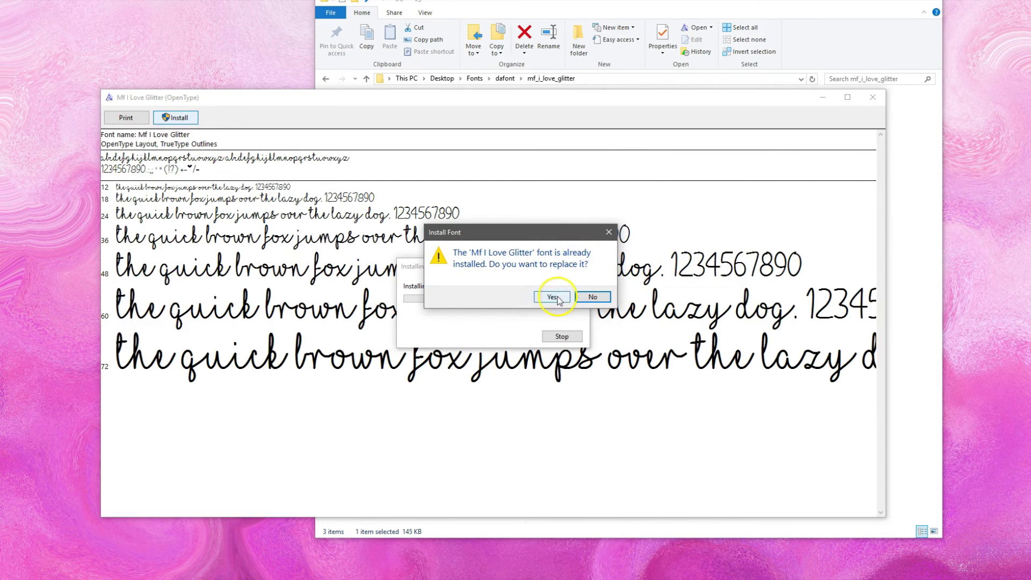
pyautogui.click(593, 298)
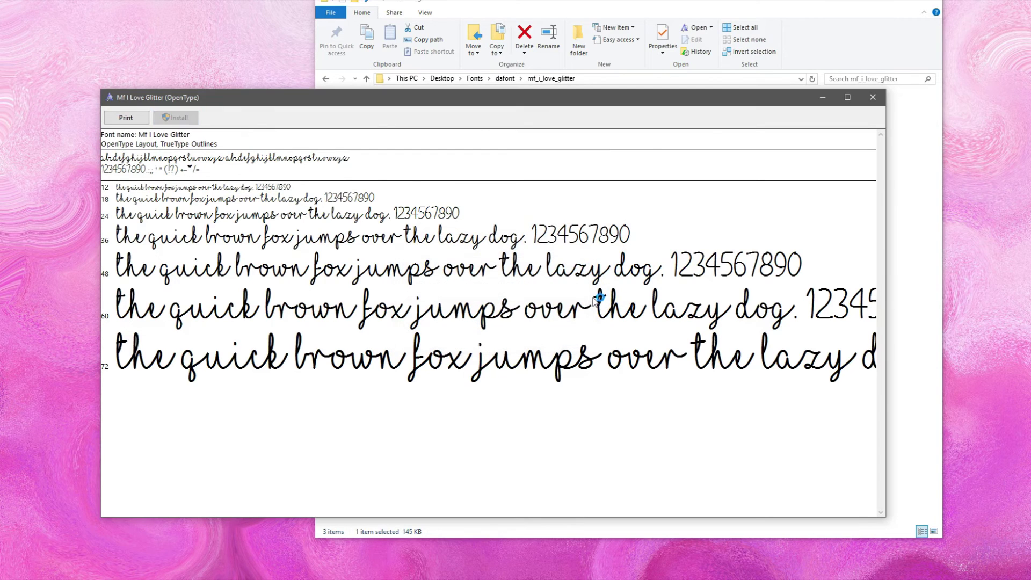
pyautogui.click(873, 98)
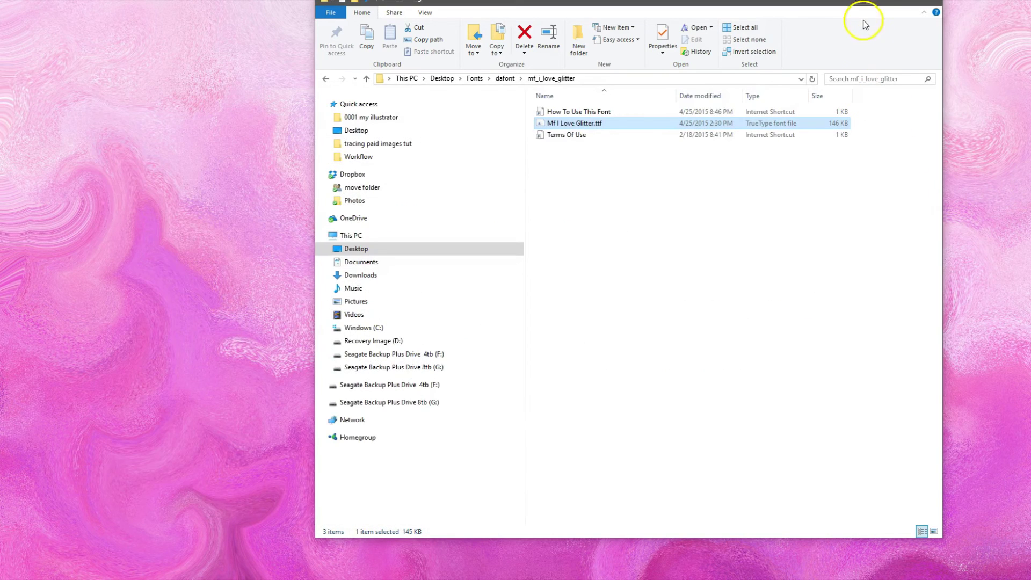
# Move the Explorer window, return to dafont, and open mf_i_love_glitter.zip.
pyautogui.moveTo(854, 9); pyautogui.dragTo(811, 99)
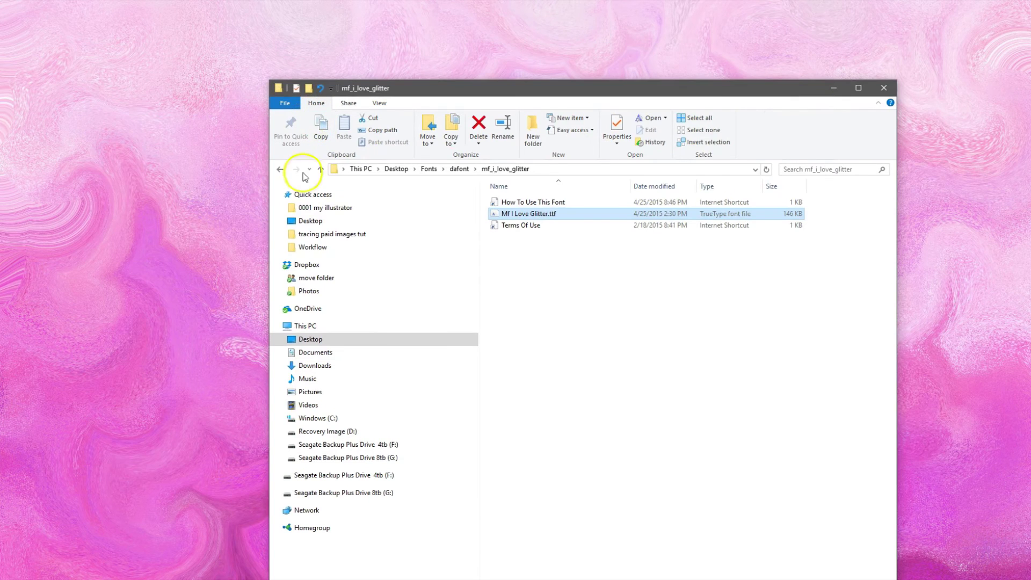
pyautogui.click(281, 170)
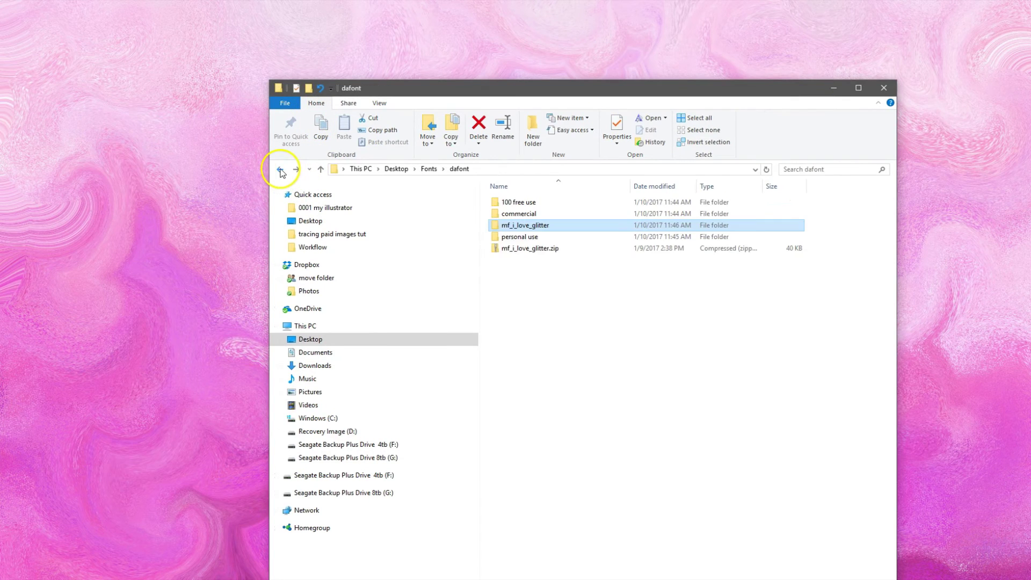
pyautogui.click(529, 251)
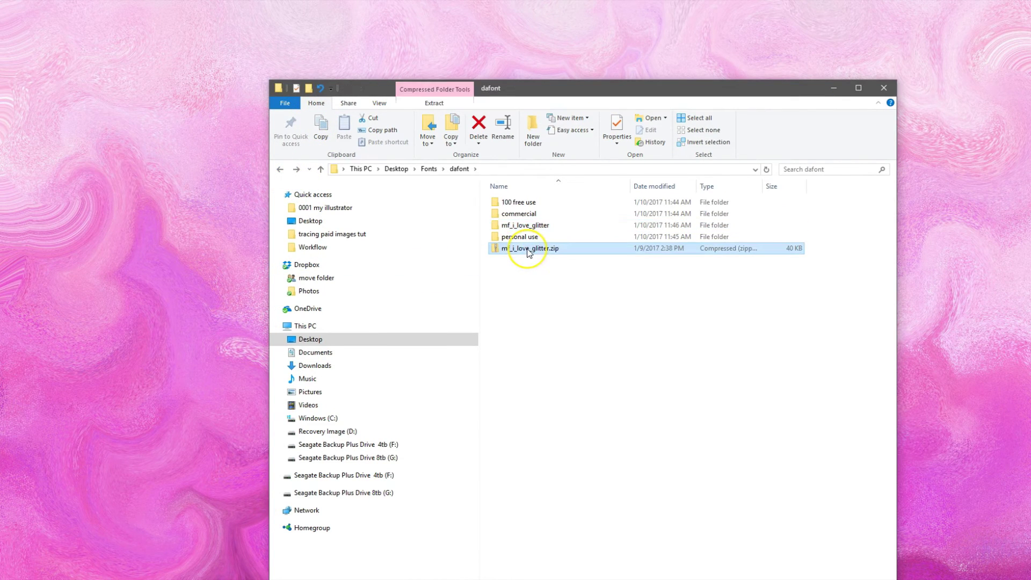
pyautogui.doubleClick(529, 252)
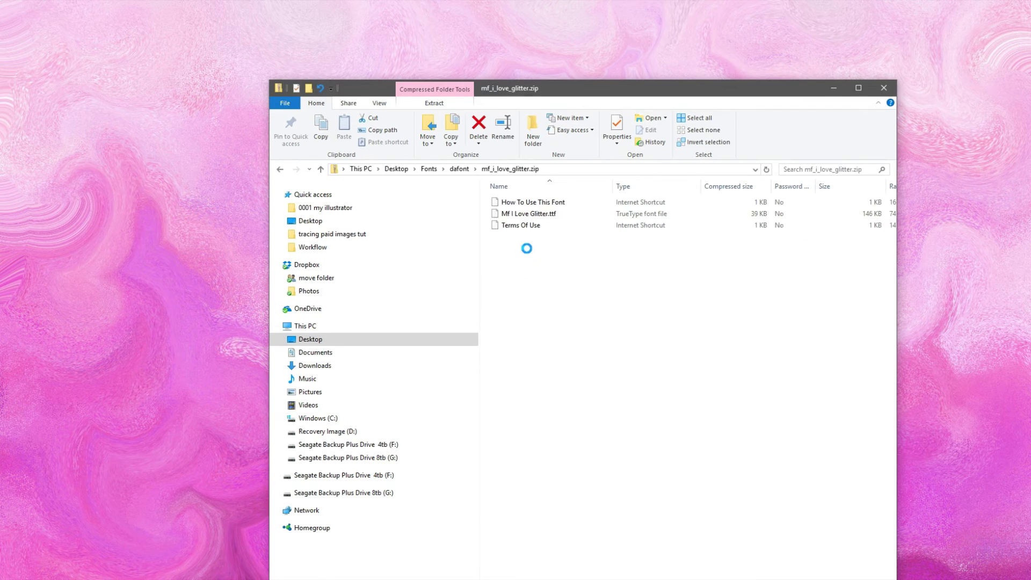
# Preview the archived Mf I Love Glitter.ttf font, then close the preview.
pyautogui.click(544, 216)
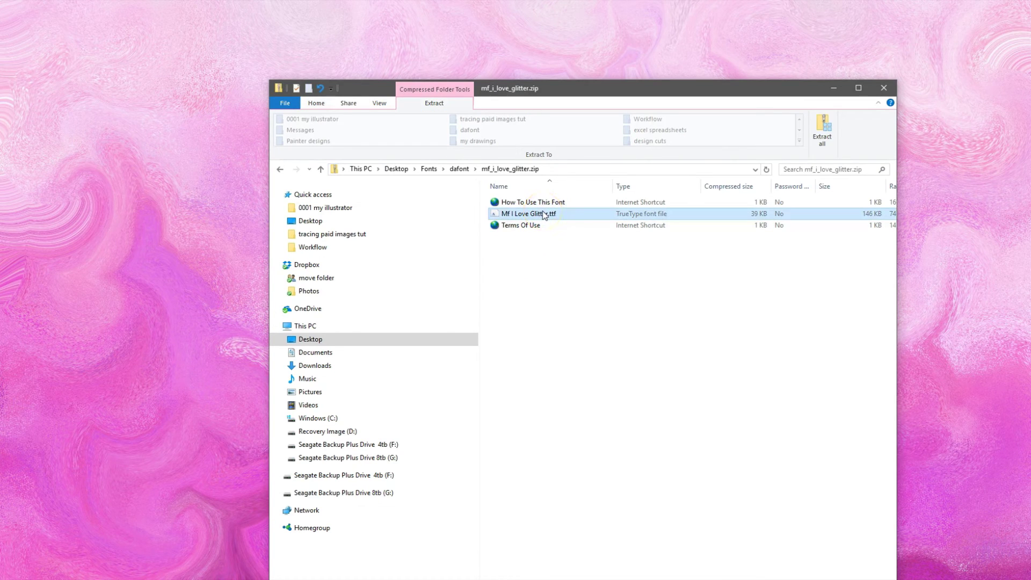
pyautogui.rightClick(543, 215)
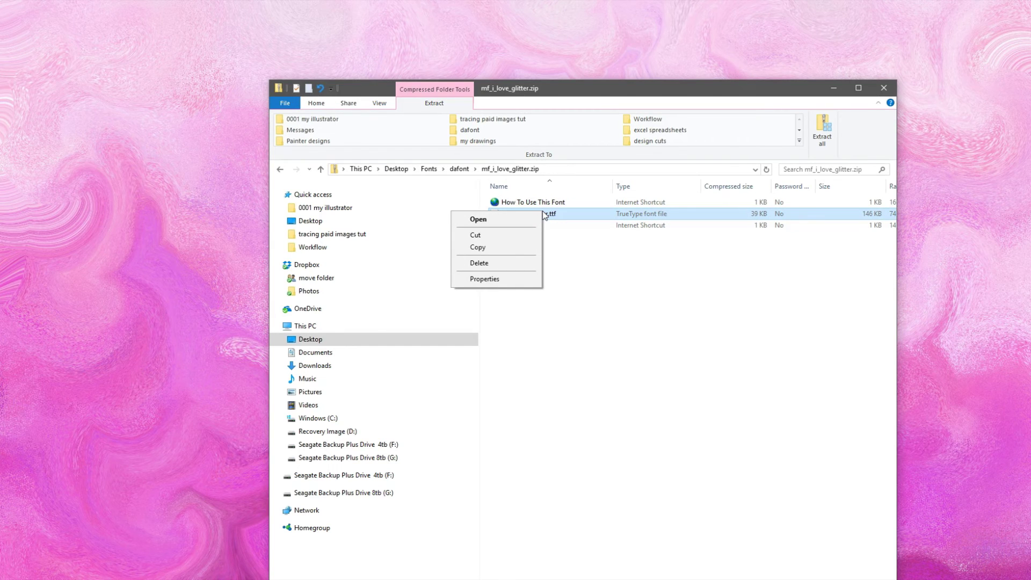
pyautogui.click(523, 214)
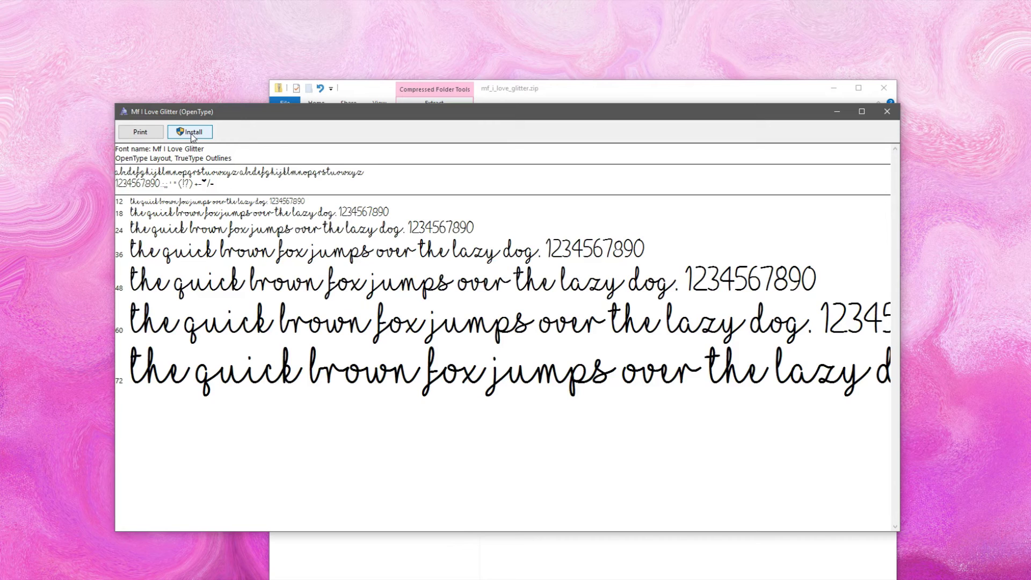
pyautogui.click(886, 112)
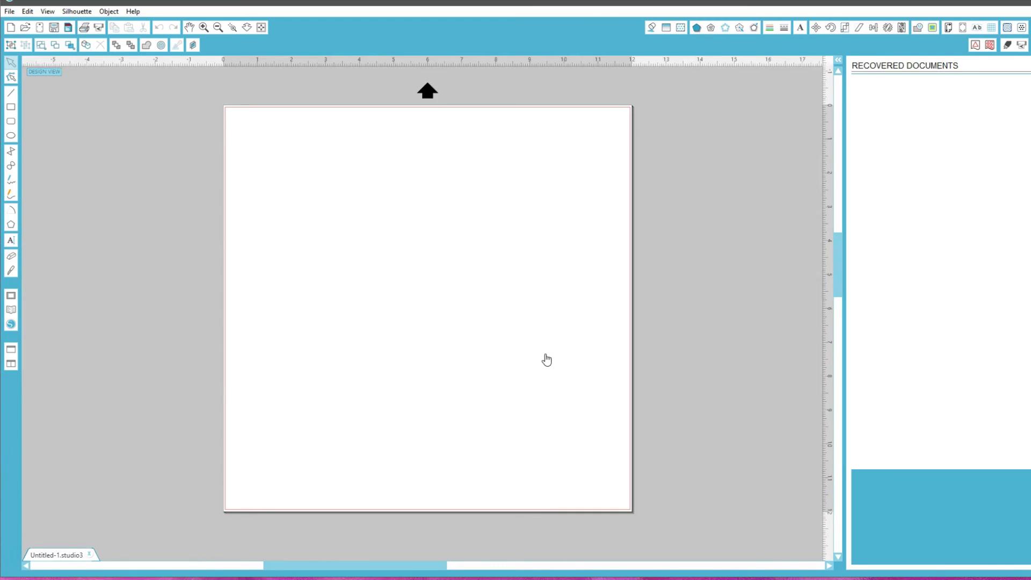
# Start a text box near the page's top-left and select the font name field.
pyautogui.click(564, 347)
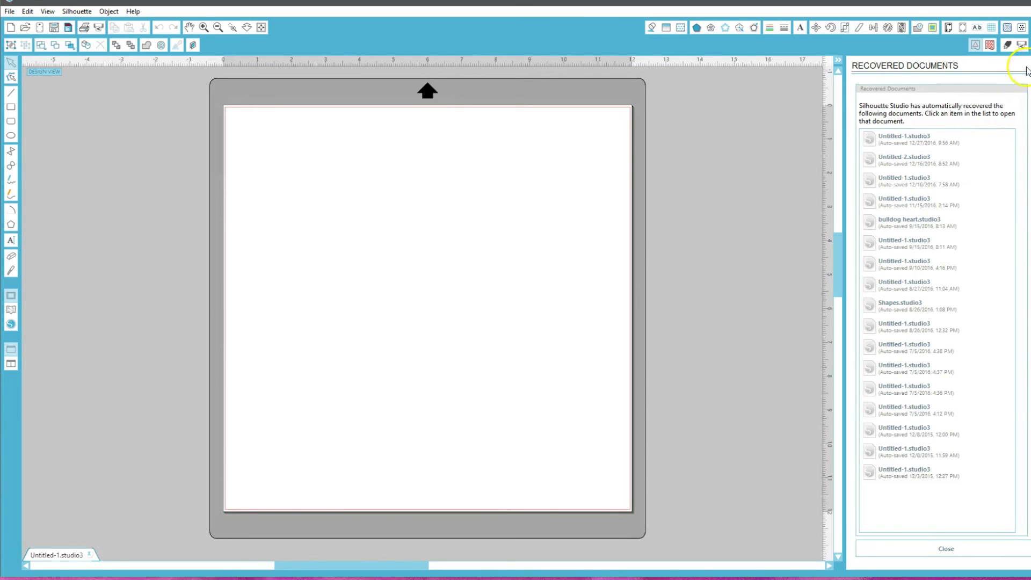
pyautogui.click(12, 241)
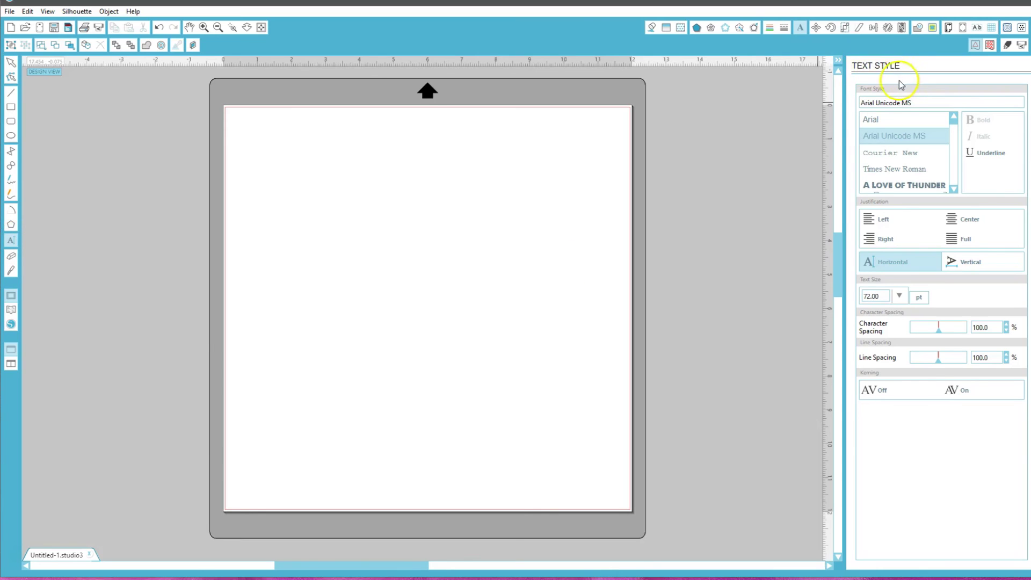
pyautogui.click(311, 176)
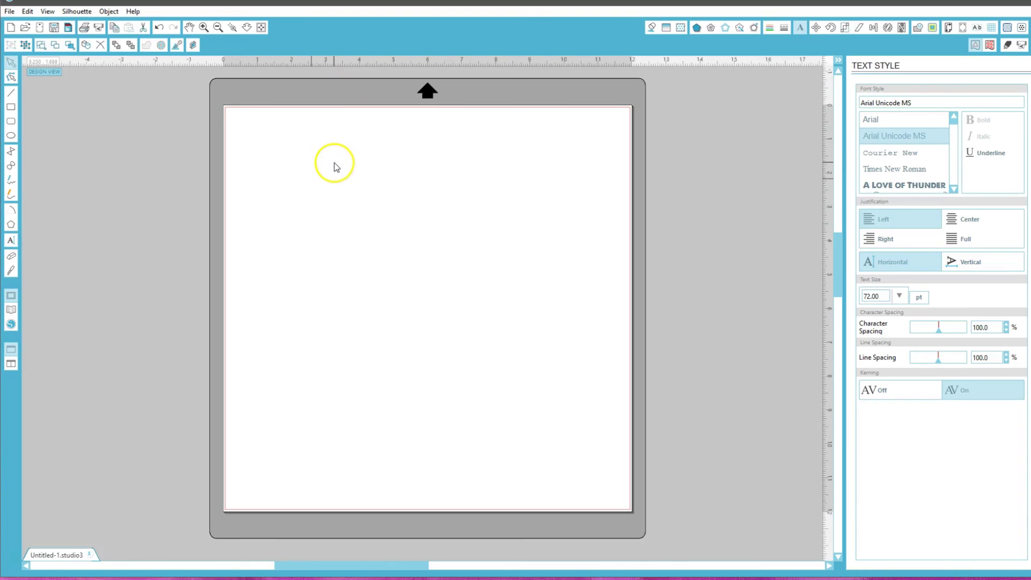
pyautogui.click(906, 103)
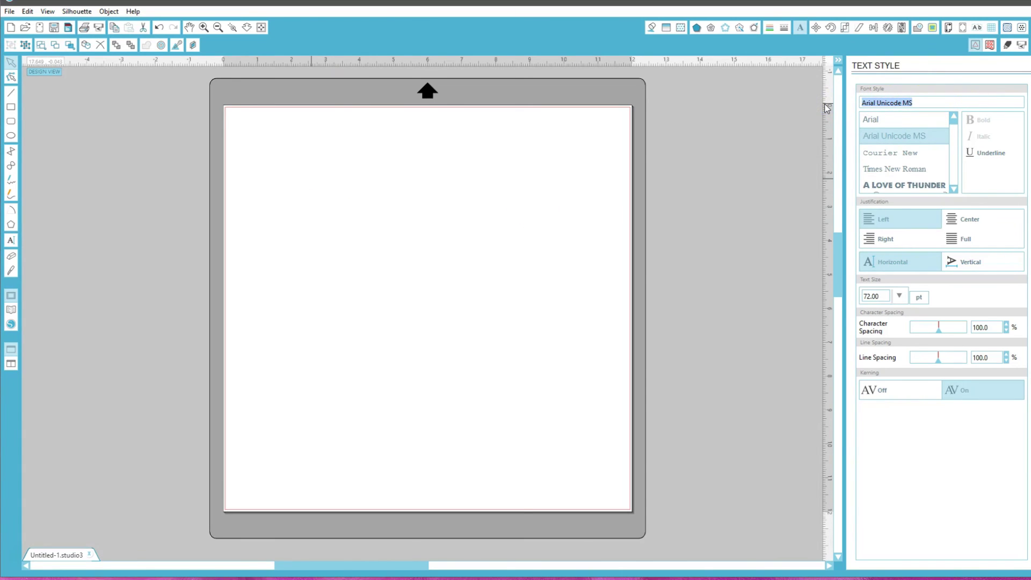
pyautogui.write('m')
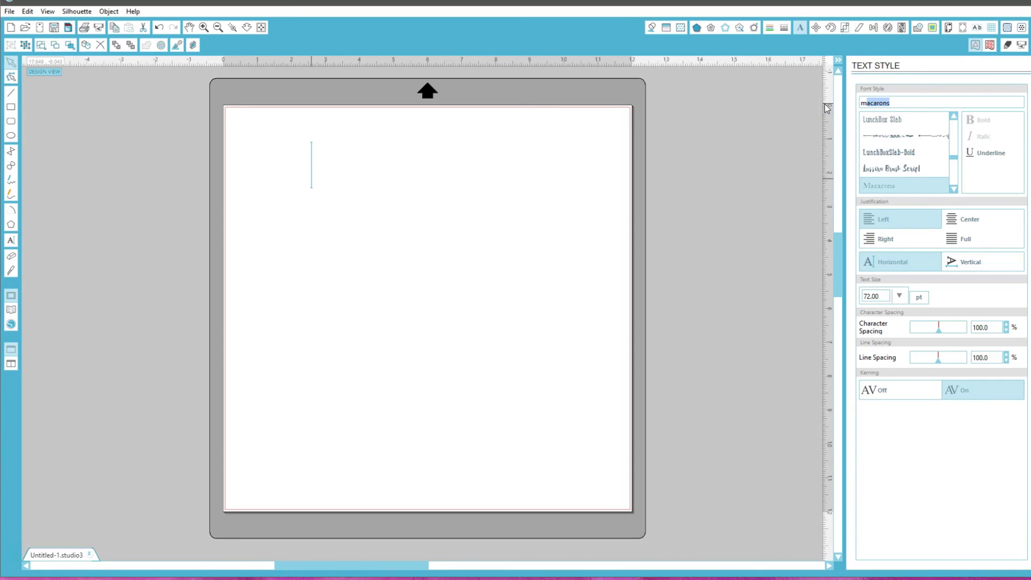
pyautogui.write('f I Love Glitter')
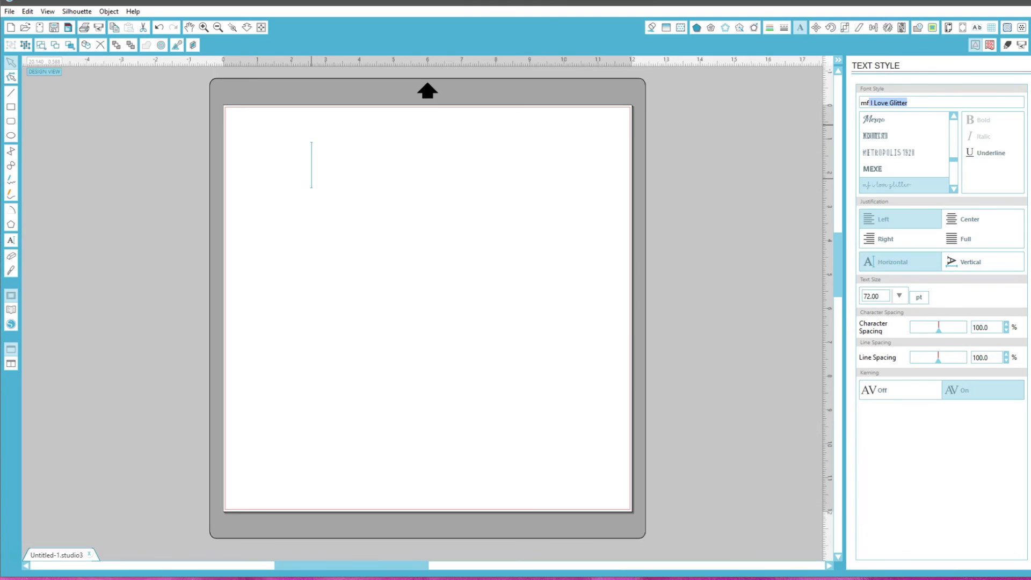
# Set the text to mf I Love Glitter and delete the mistyped extra r.
pyautogui.click(886, 188)
pyautogui.click(364, 143)
pyautogui.write('cherry')
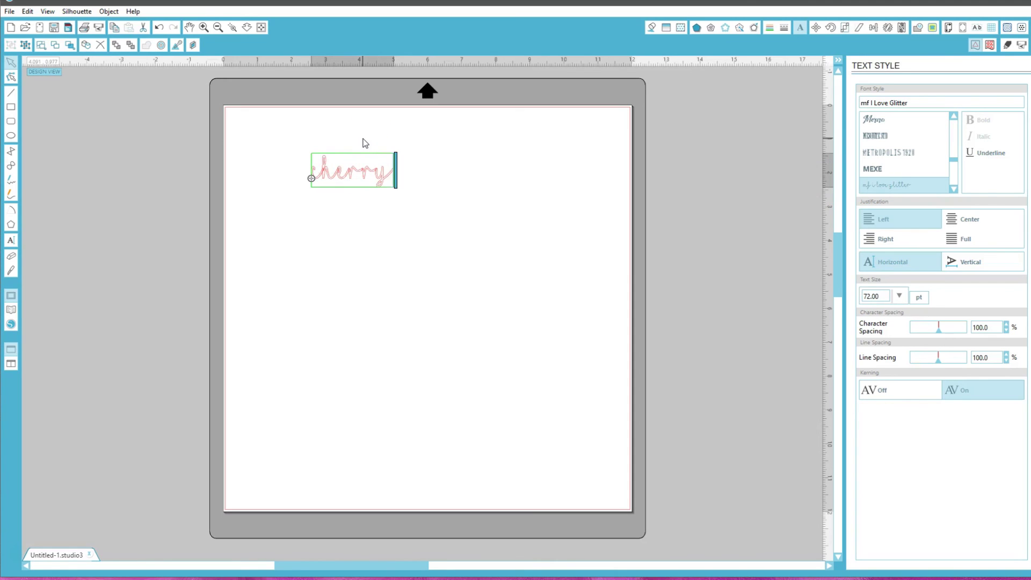
pyautogui.write('trr')
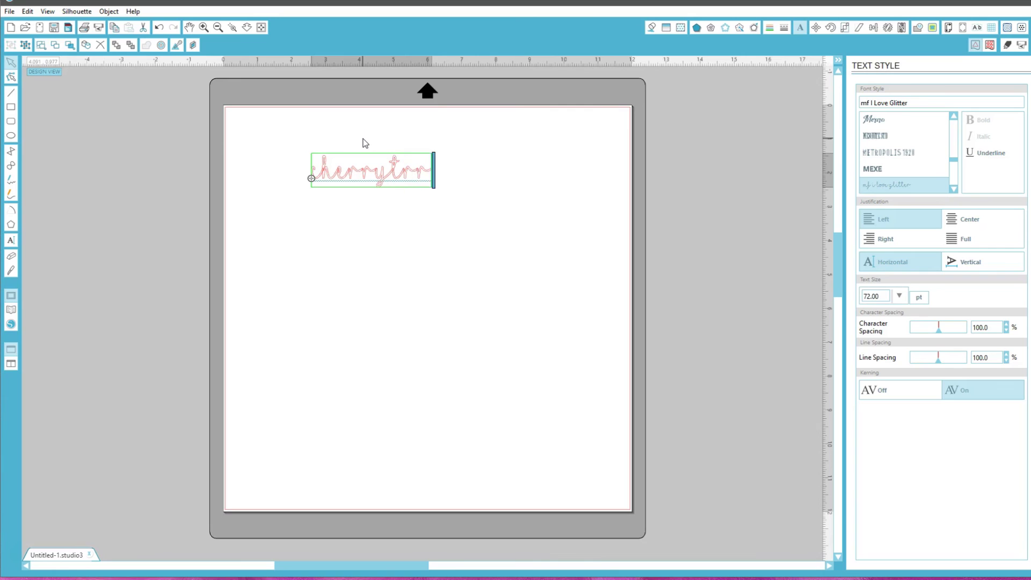
pyautogui.press('BackSpace')
pyautogui.write('eedi')
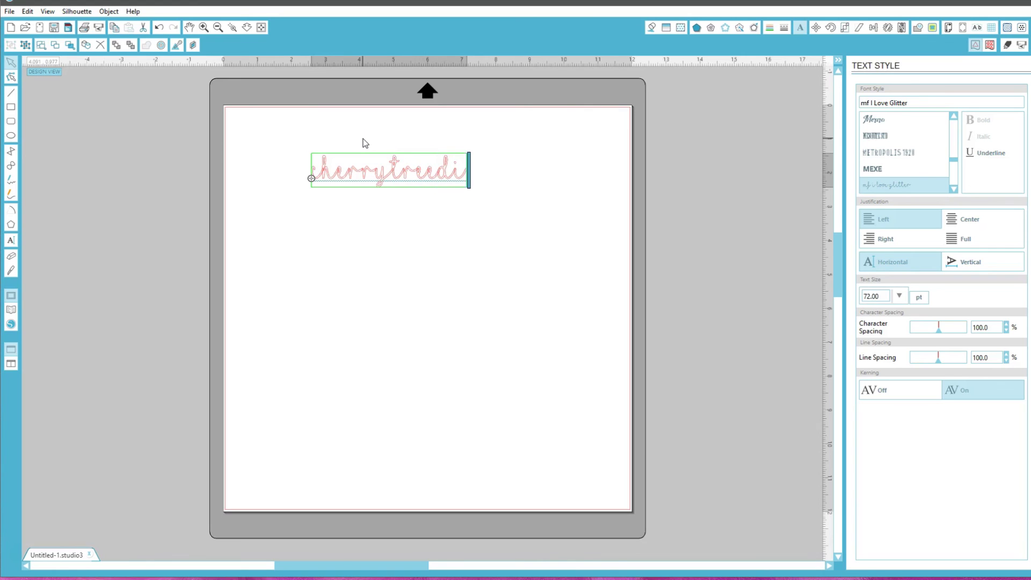
pyautogui.write('gitaldesi')
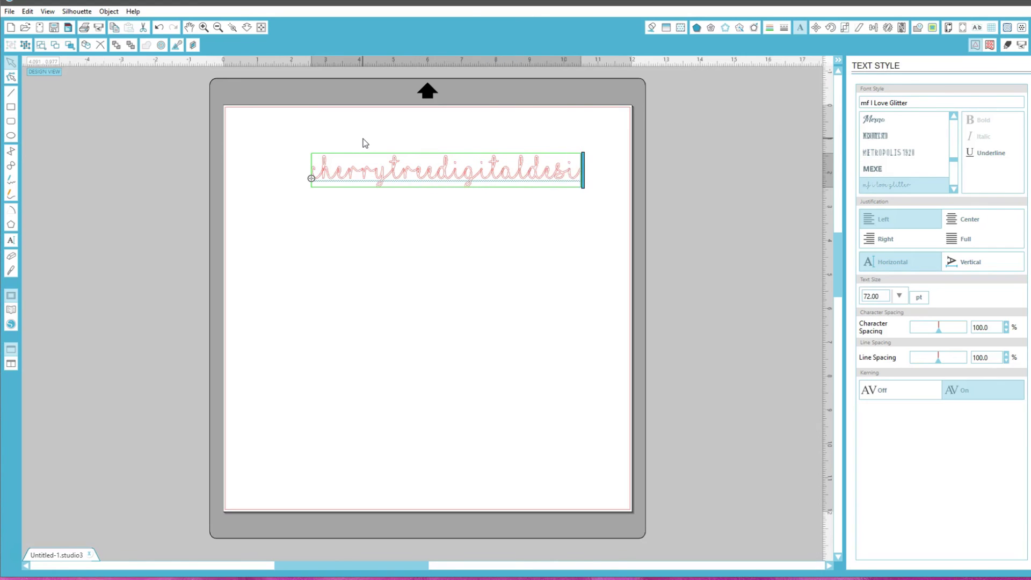
pyautogui.write('gns')
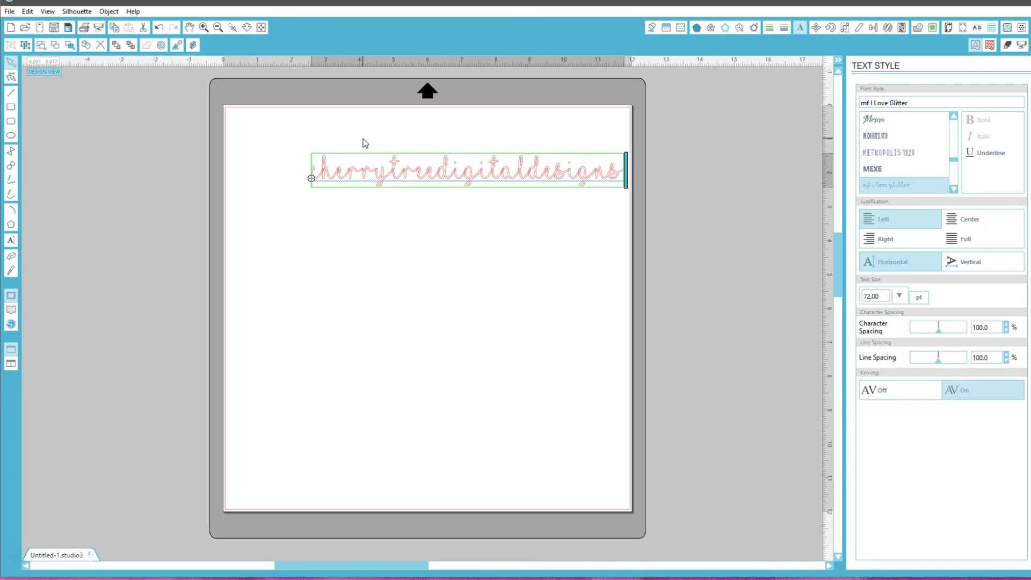